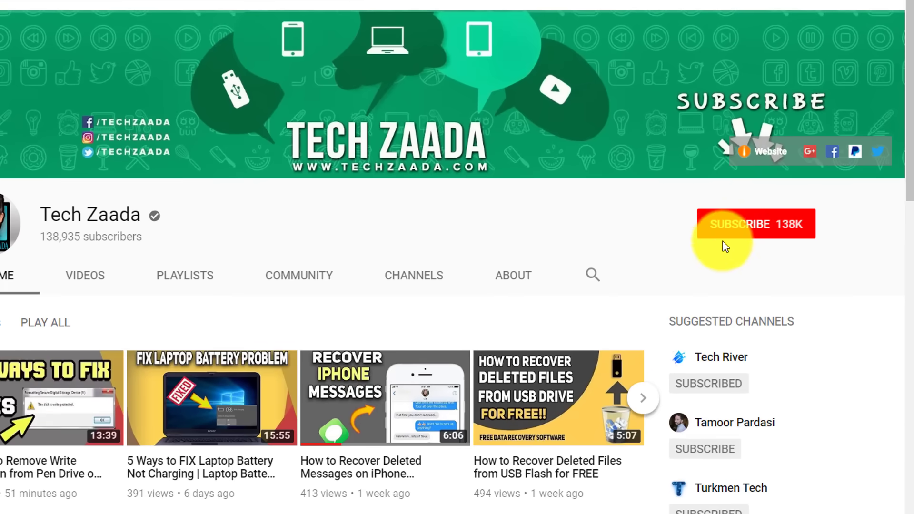
Subscribe to the Tech Zaada channel and turn on its notification bell for new uploads.
left_click(744, 228)
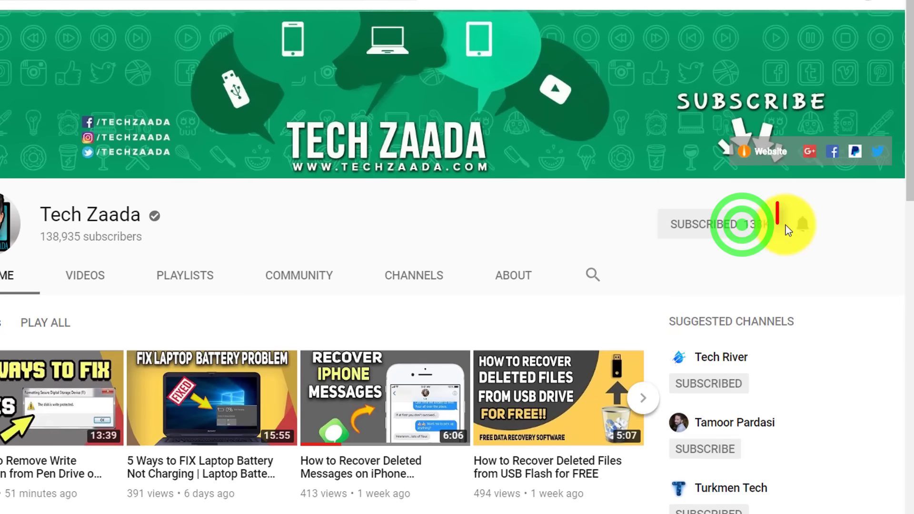
left_click(805, 231)
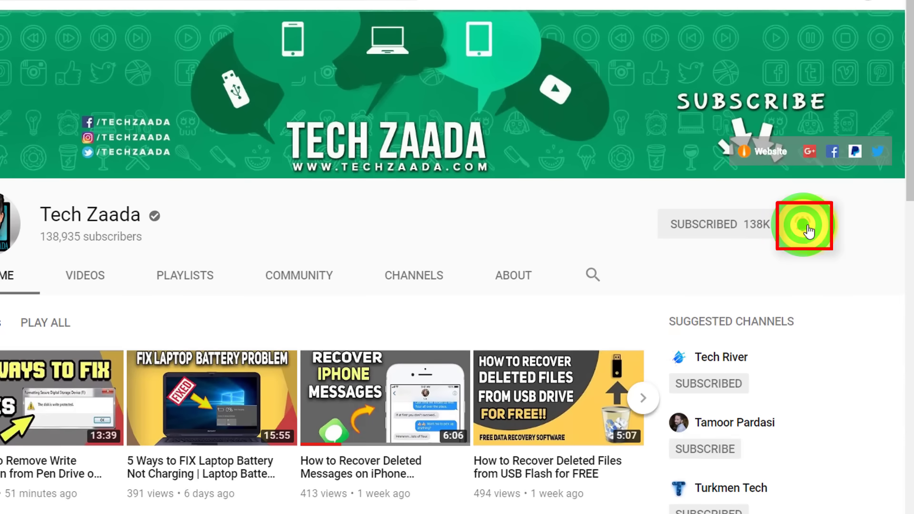
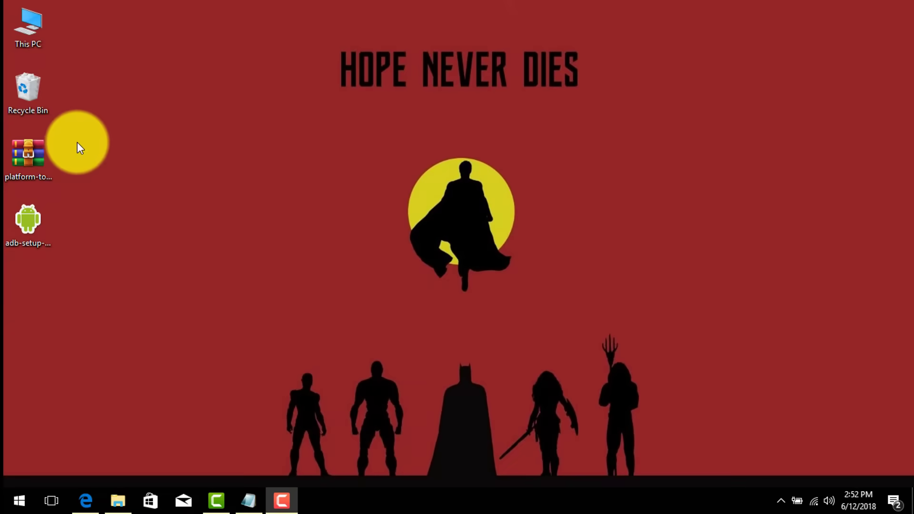
Select the platform-tools archive and adb-setup installer on the desktop.
left_click_drag(77, 142, 15, 250)
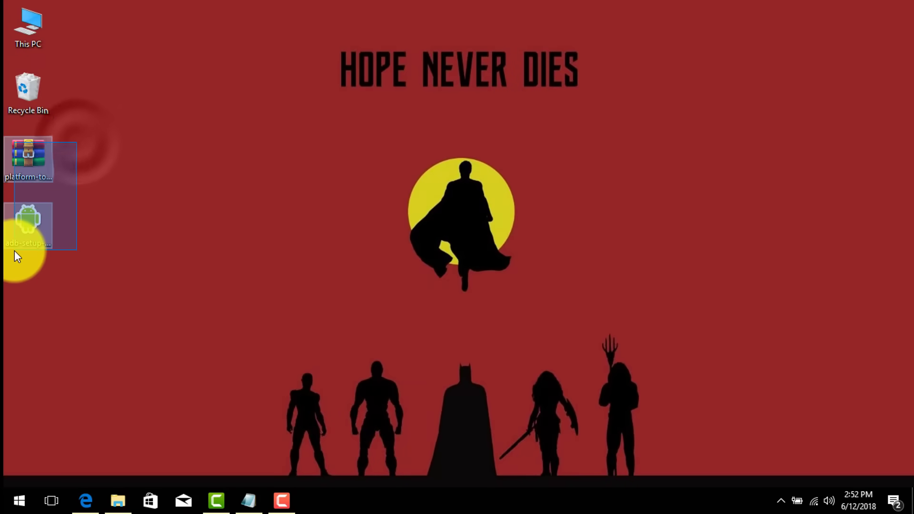
right_click(113, 252)
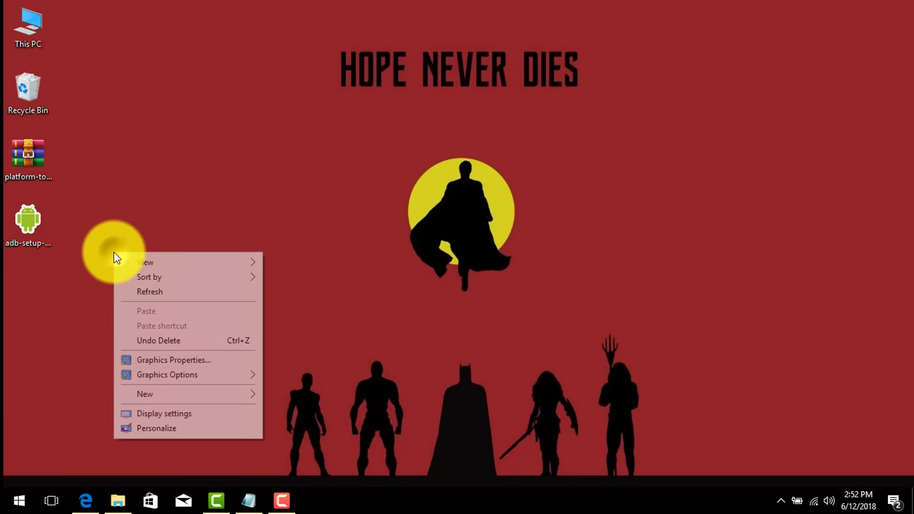
left_click(28, 148)
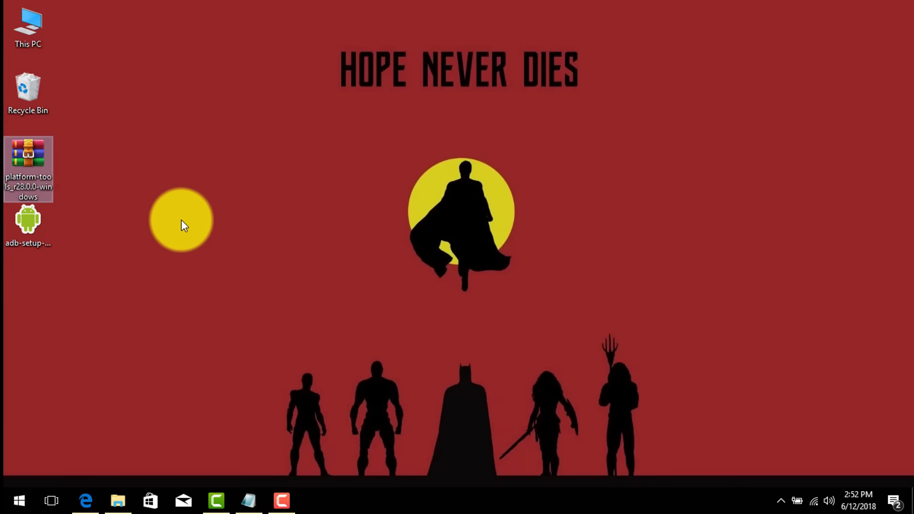
Bring Edge back and scroll through the xda 15 seconds ADB Installer thread.
left_click(93, 503)
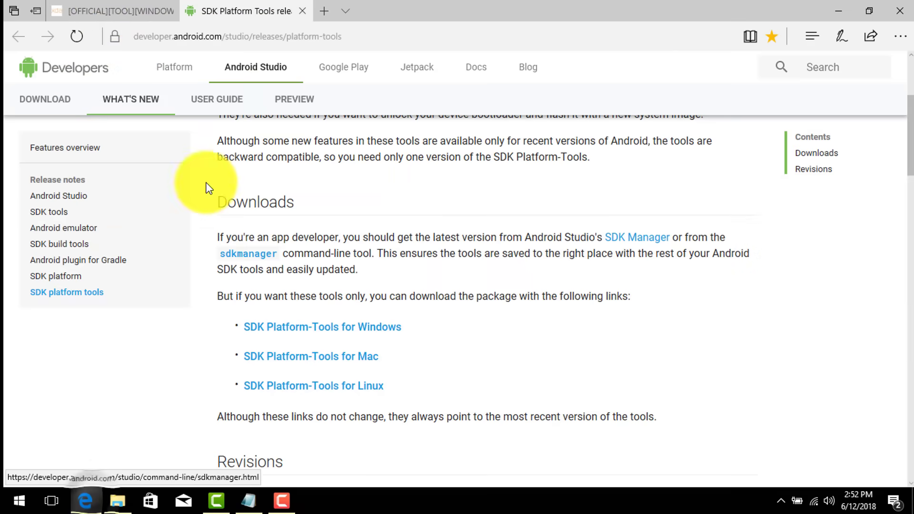
left_click(108, 7)
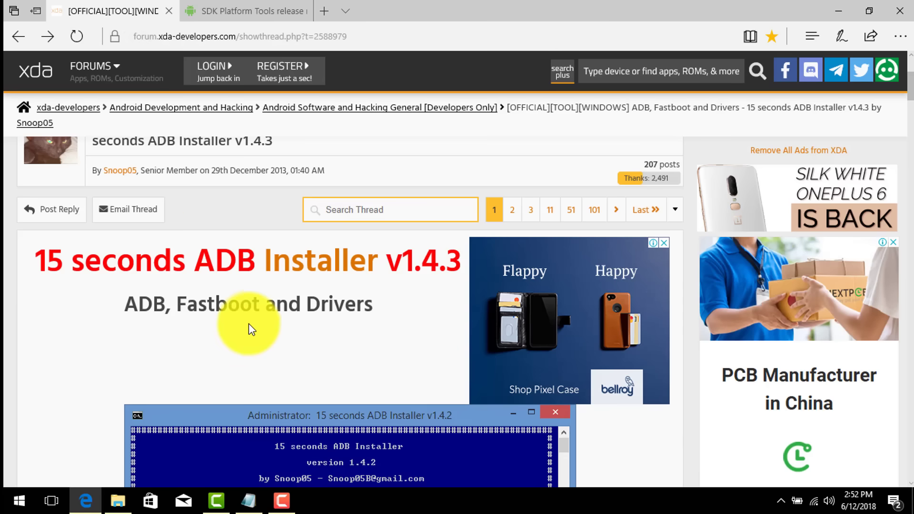
scroll(229, 267, "down", 3)
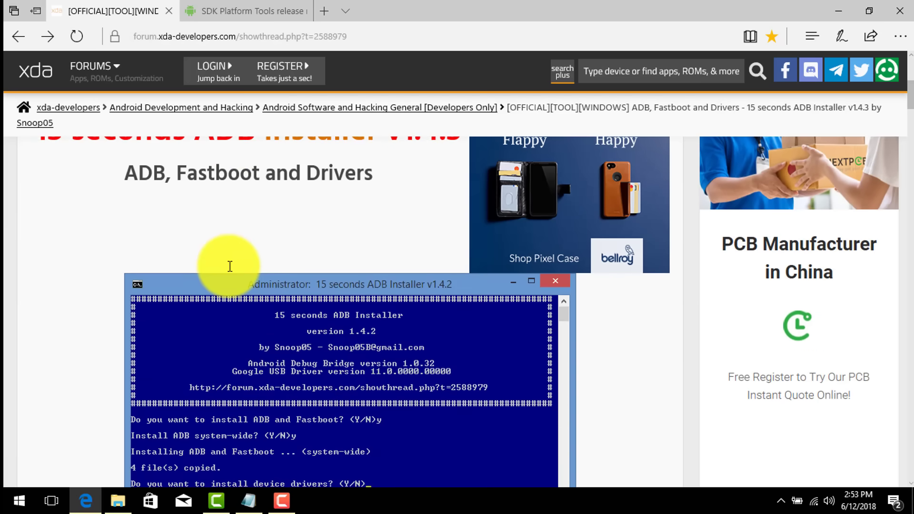
scroll(229, 265, "up", 3)
scroll(214, 307, "down", 3)
scroll(251, 320, "down", 5)
scroll(253, 324, "down", 15)
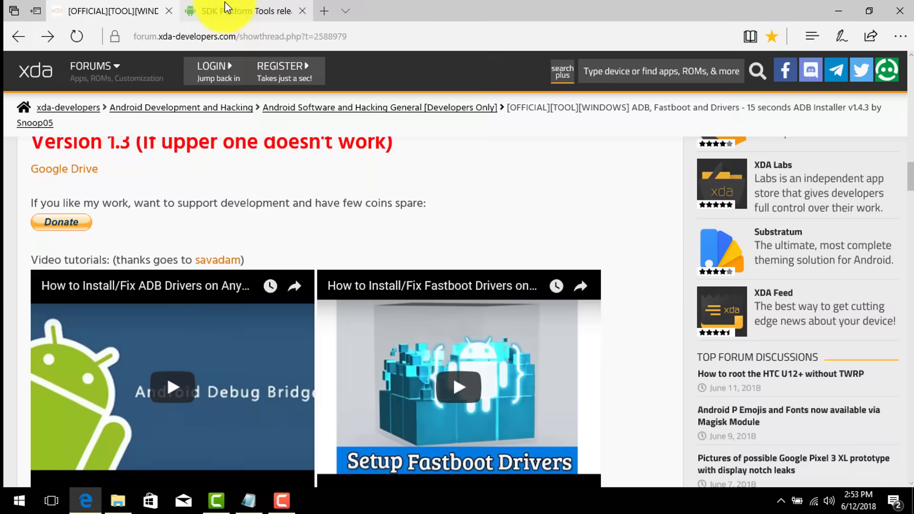
Check the SDK Platform-Tools for Windows download link, then minimize Edge.
left_click(237, 6)
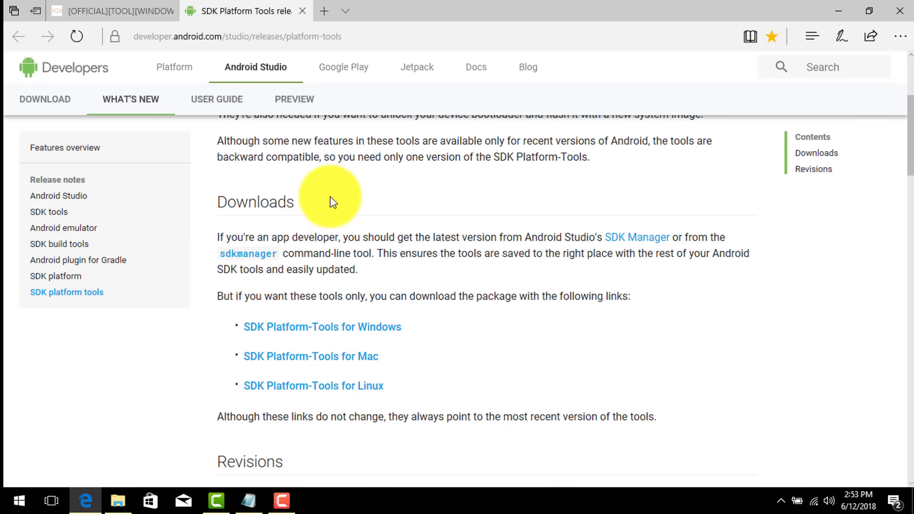
scroll(329, 200, "down", 3)
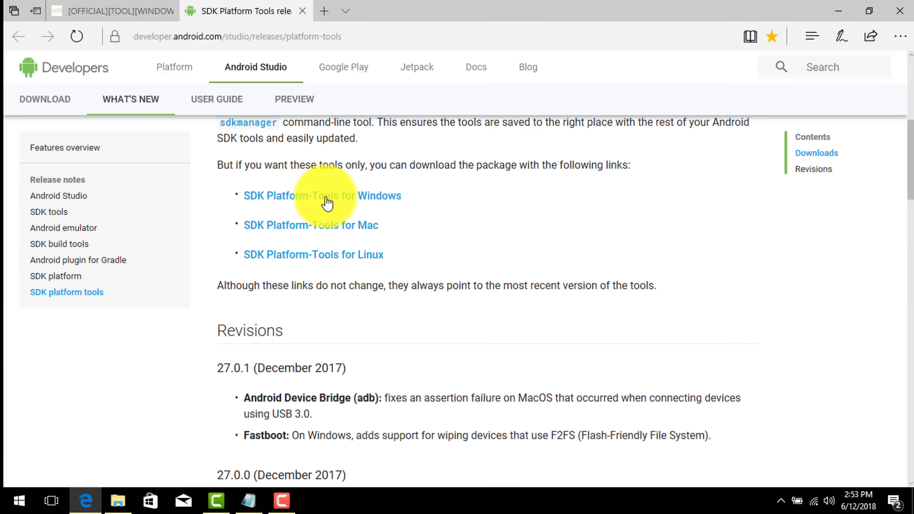
left_click(262, 208)
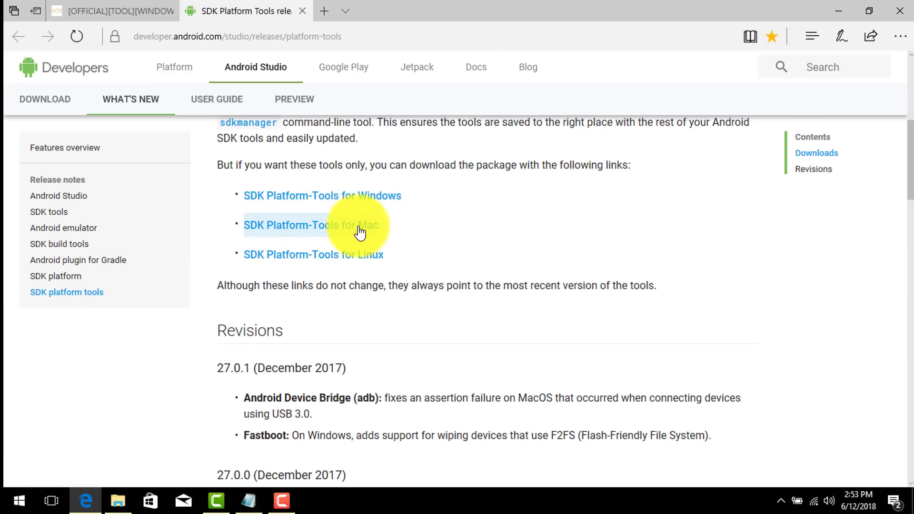
left_click(428, 224)
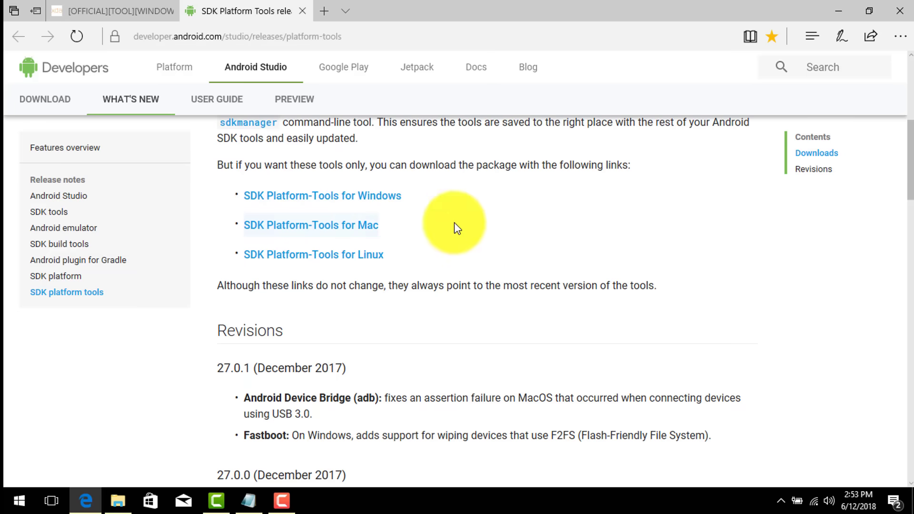
left_click(838, 9)
Select both installer files and refresh the desktop.
left_click_drag(78, 151, 24, 233)
right_click(192, 161)
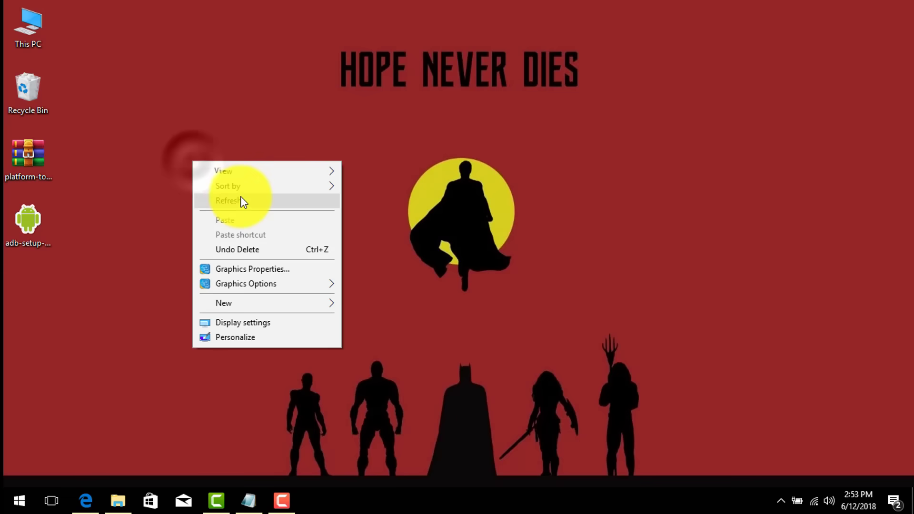
left_click(241, 196)
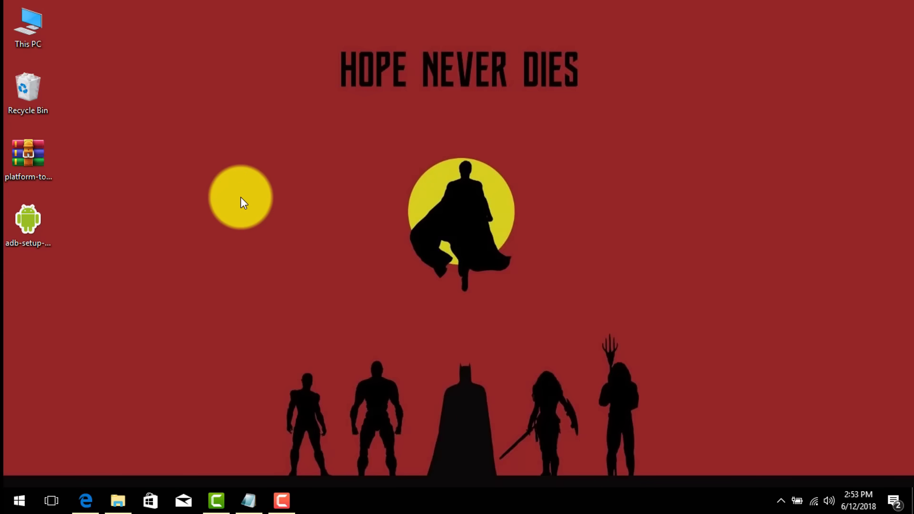
Disable all Avast shields for 1 hour from its tray icon.
left_click(781, 498)
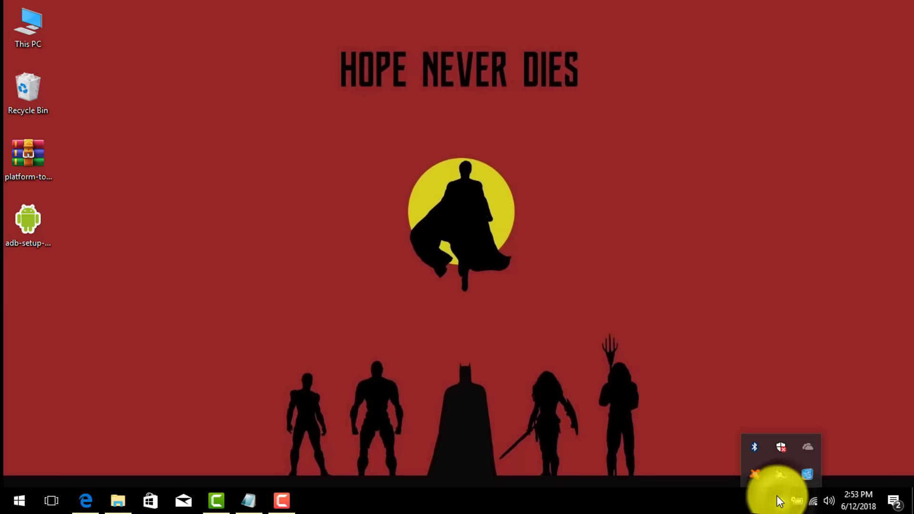
right_click(752, 473)
mouse_move(784, 382)
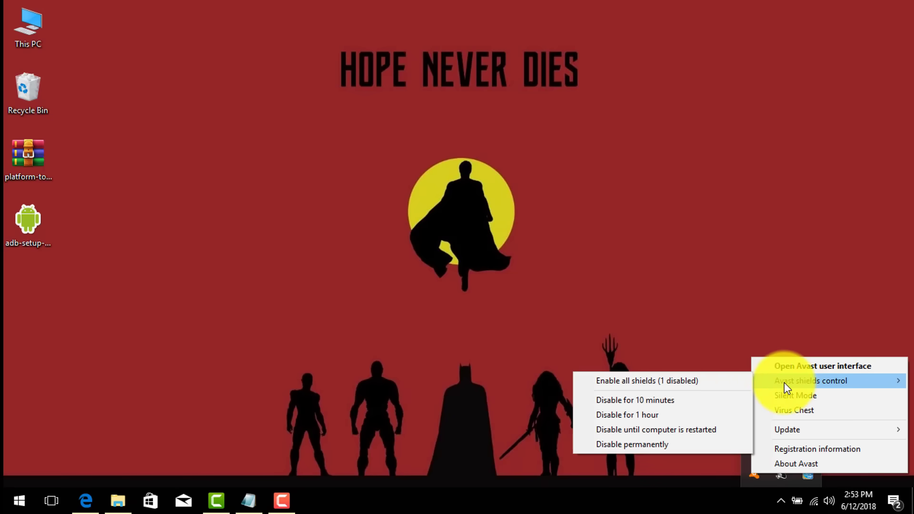
left_click(647, 413)
Refresh the desktop and select the adb-setup-1.4.2 installer.
right_click(468, 246)
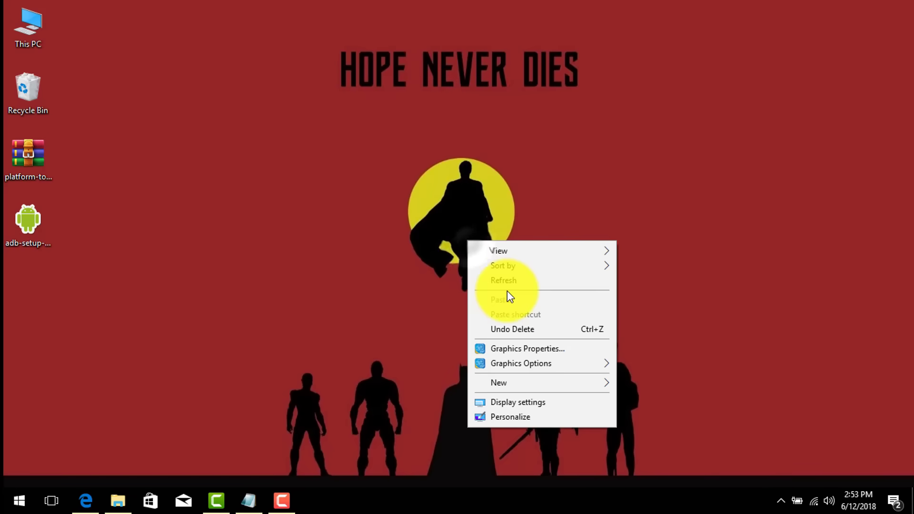
left_click(507, 284)
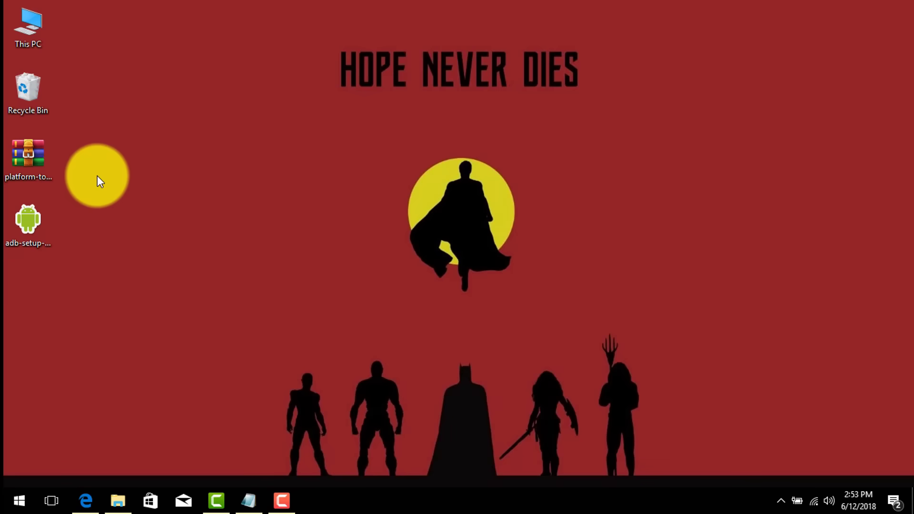
left_click(26, 211)
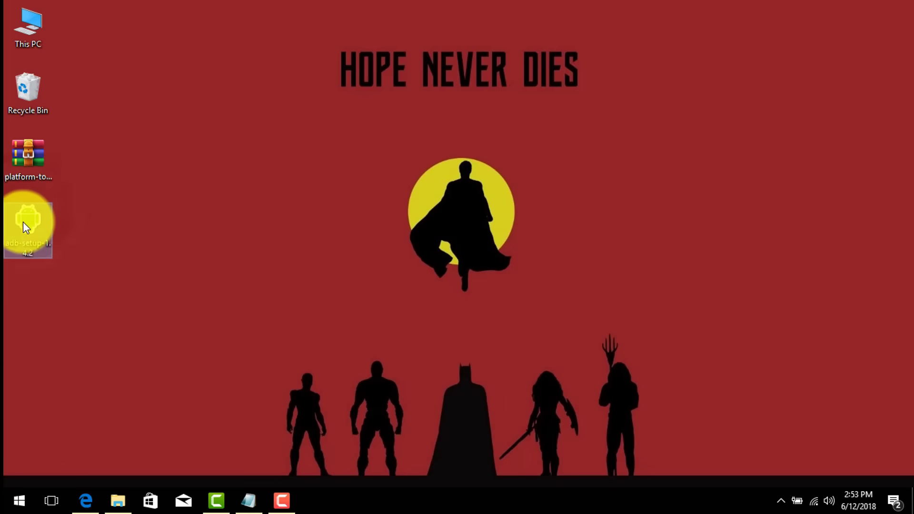
Run adb-setup-1.4.2, answering yes to ADB/Fastboot, system-wide install and device drivers.
double_click(28, 219)
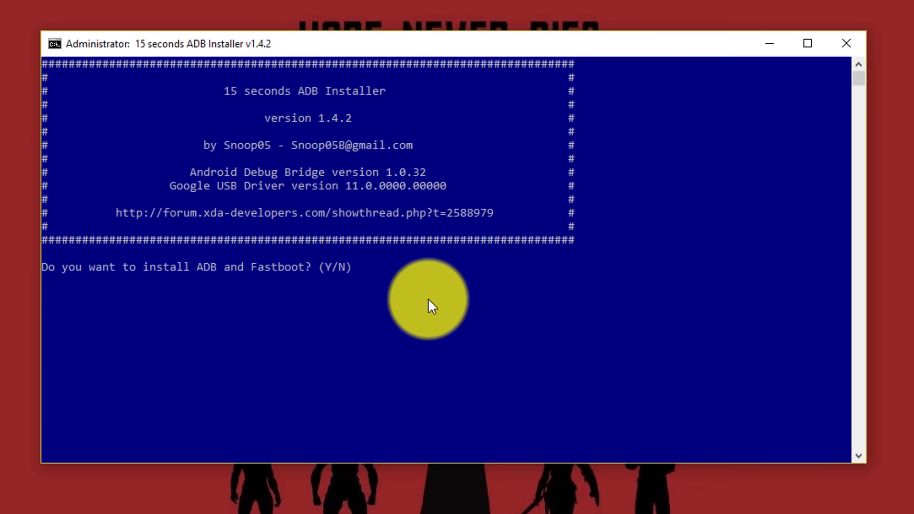
type("y")
key("Return")
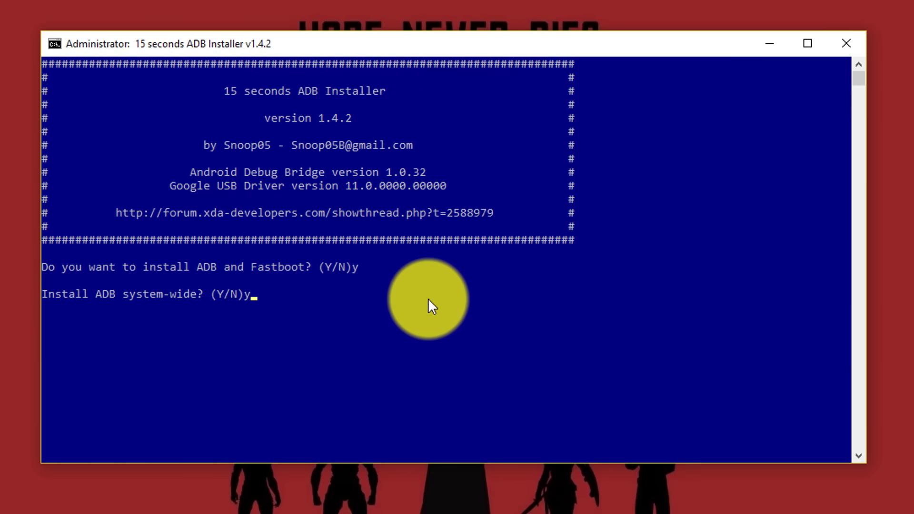
key("Return")
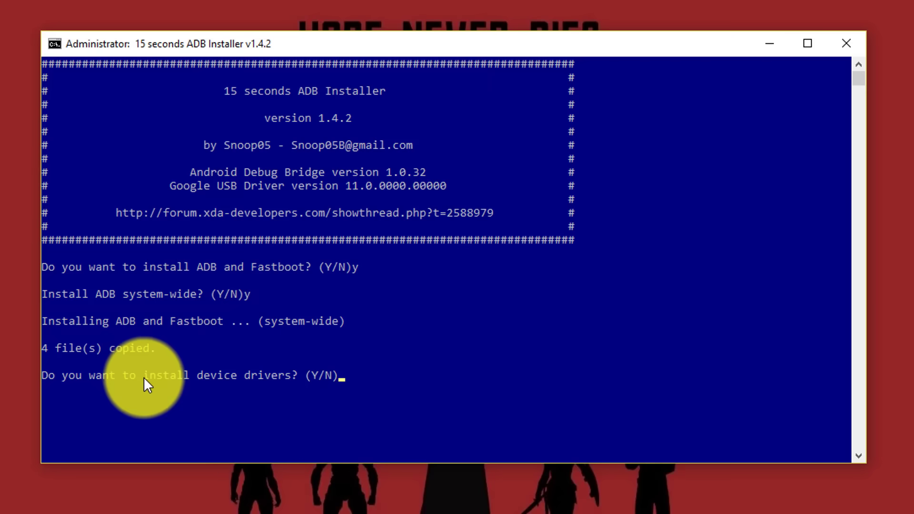
left_click_drag(140, 375, 244, 376)
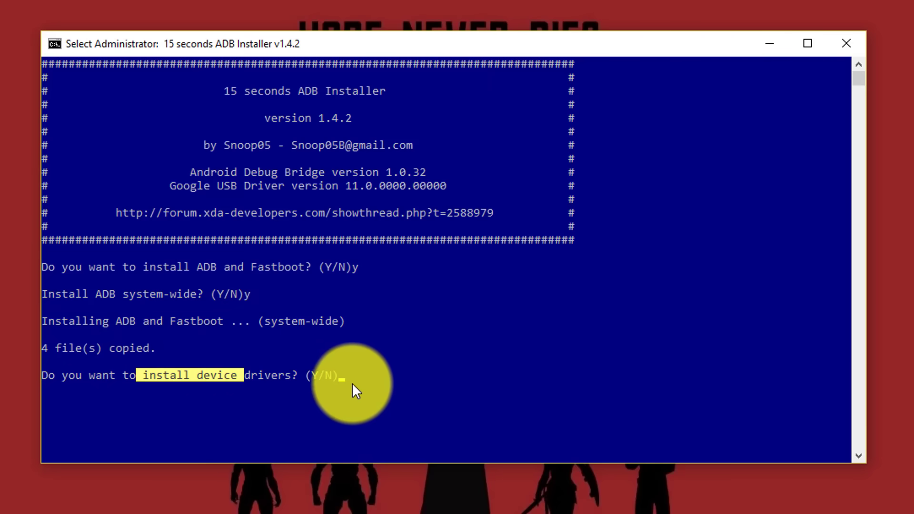
type("y")
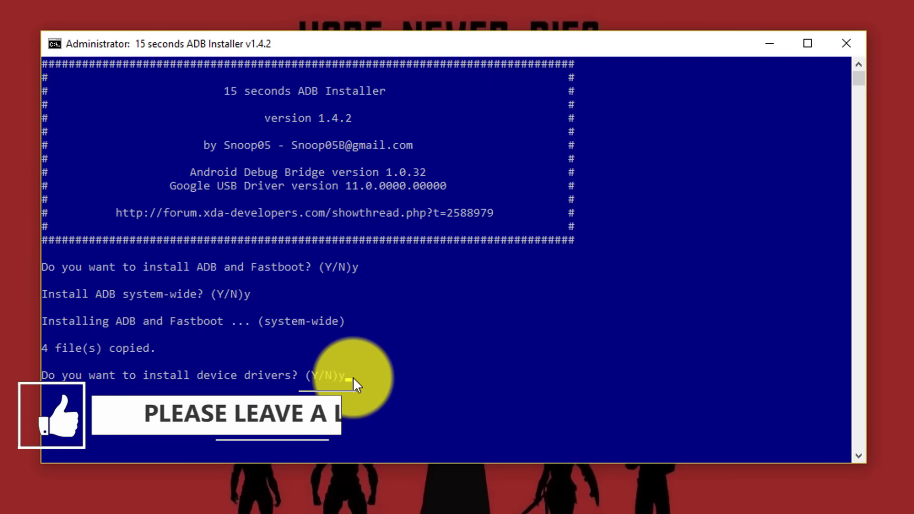
key("Return")
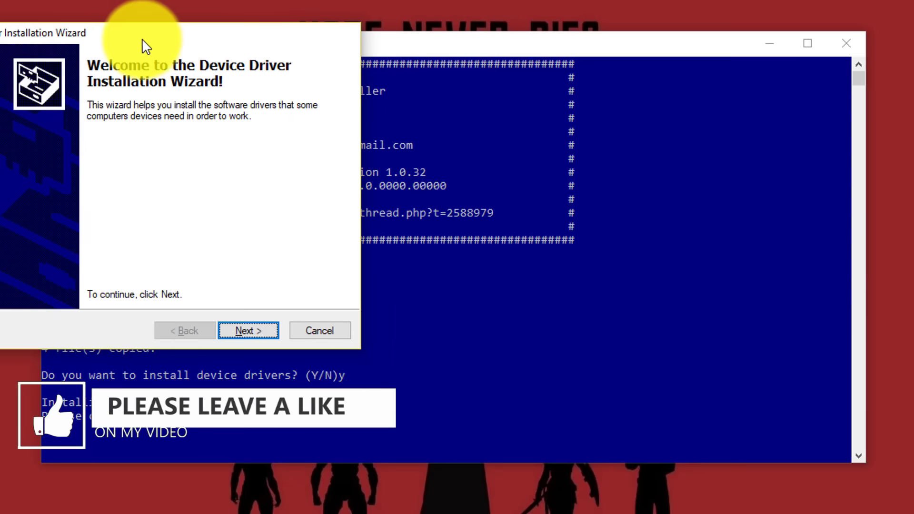
Install the Google, Inc. (WinUSB) driver via the wizard and close the installer console.
left_click_drag(145, 46, 418, 86)
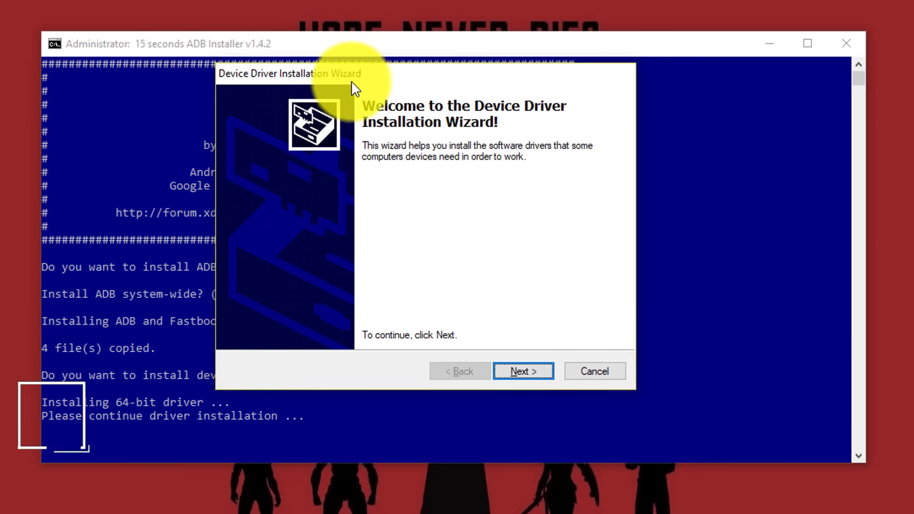
left_click(545, 374)
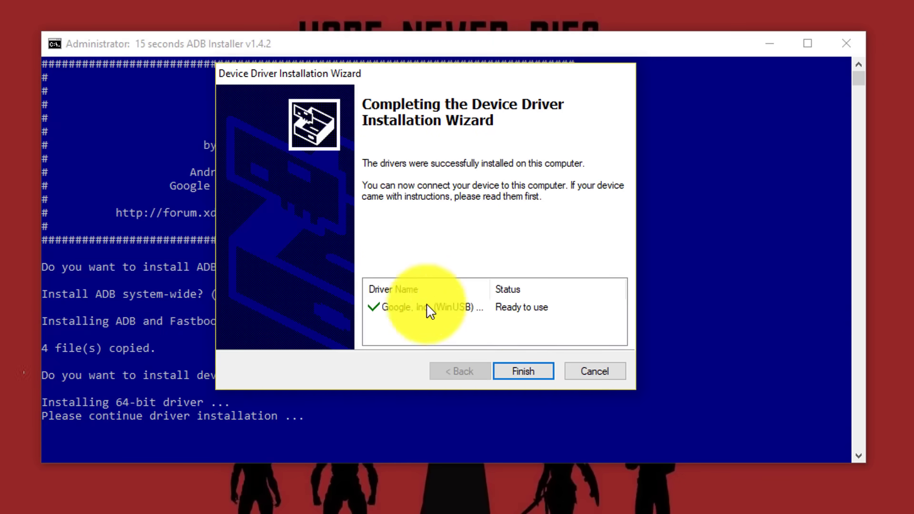
left_click_drag(421, 77, 413, 56)
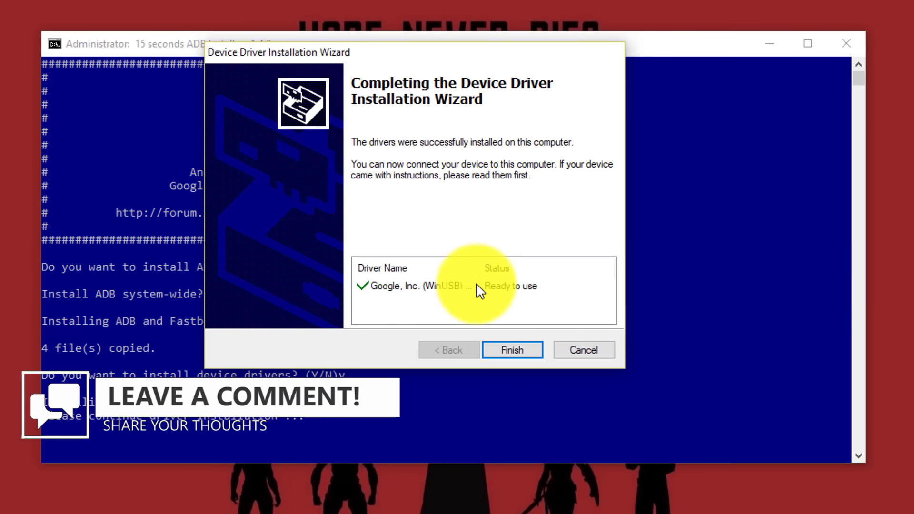
left_click(518, 351)
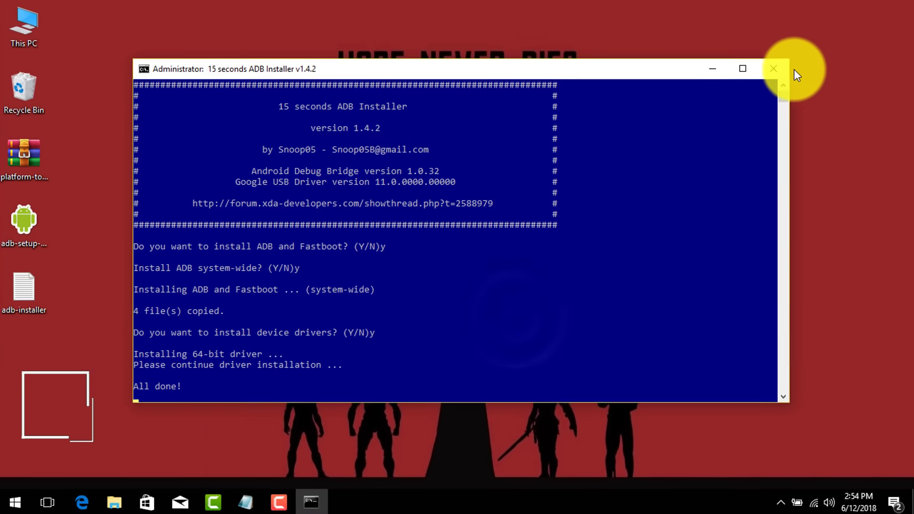
left_click(846, 43)
Open the platform-tools zip in WinRAR and Local Disk (C:) in File Explorer.
right_click(221, 207)
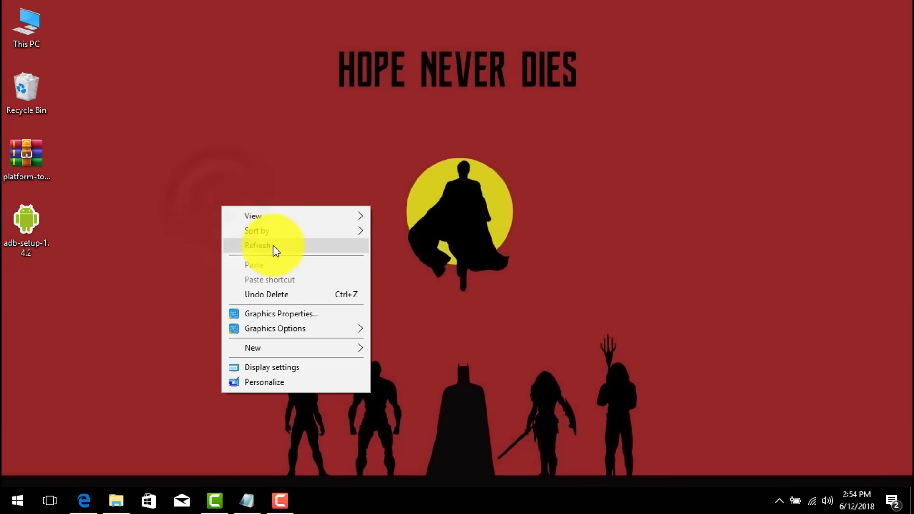
left_click(272, 244)
double_click(30, 152)
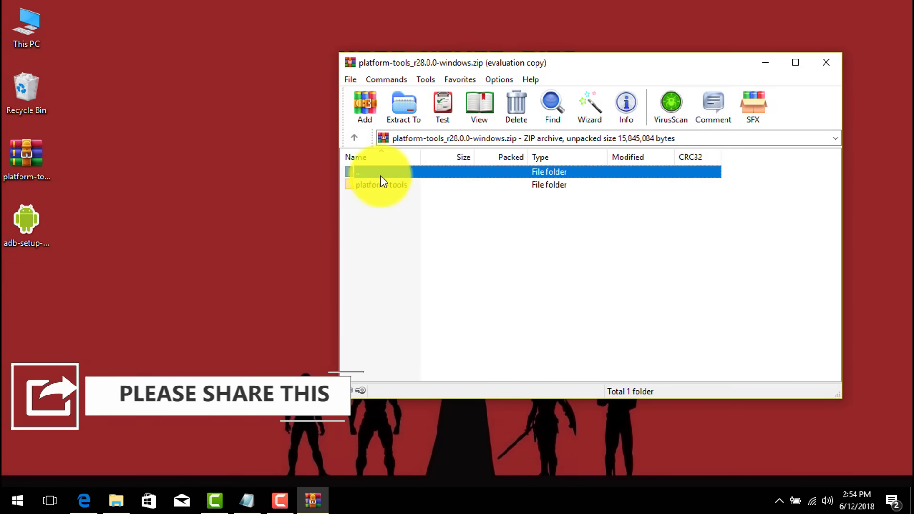
left_click(119, 498)
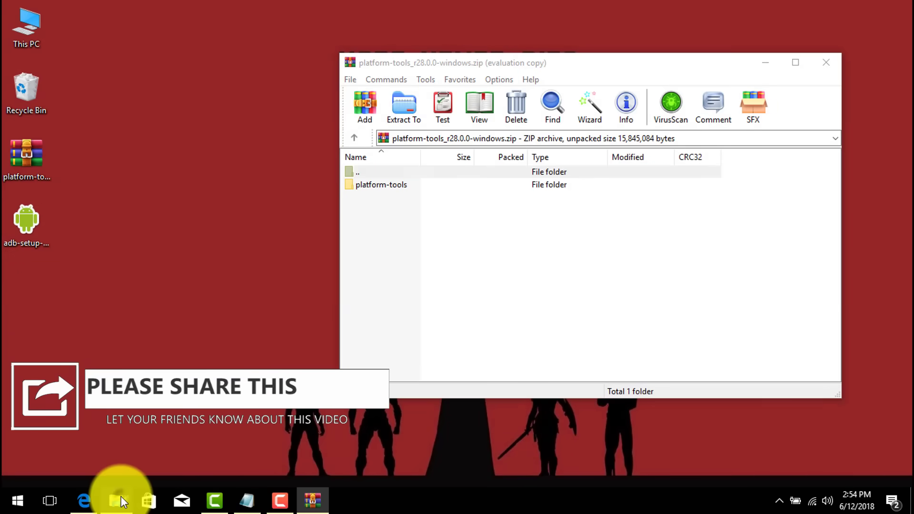
double_click(213, 259)
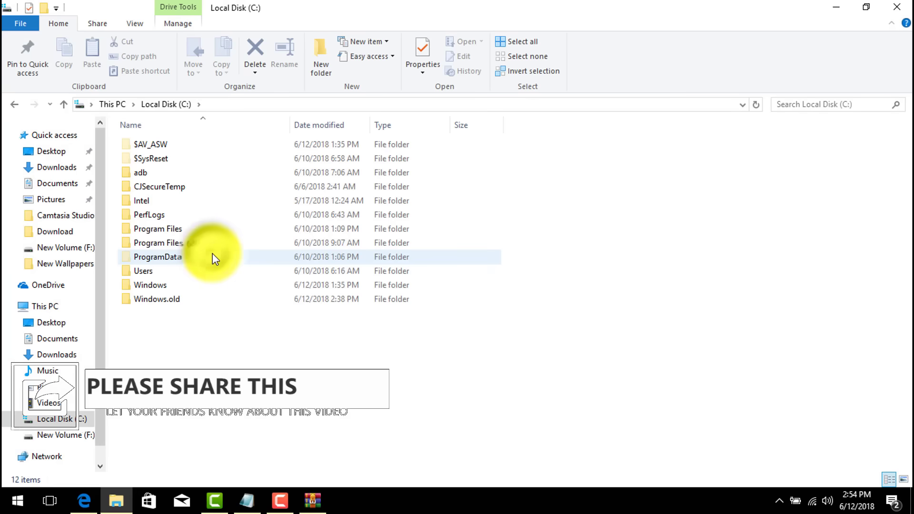
Drag the platform-tools folder from the archive onto C: and refresh the listing.
left_click(313, 500)
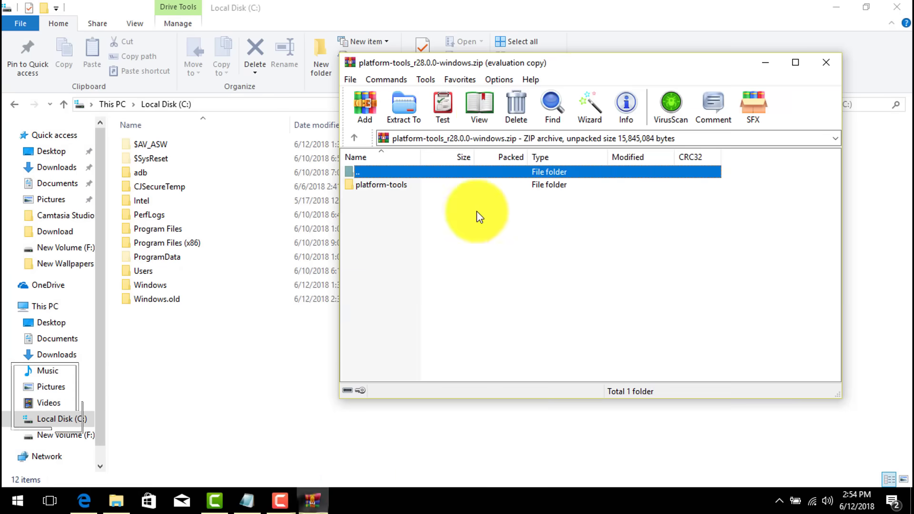
left_click_drag(495, 62, 536, 54)
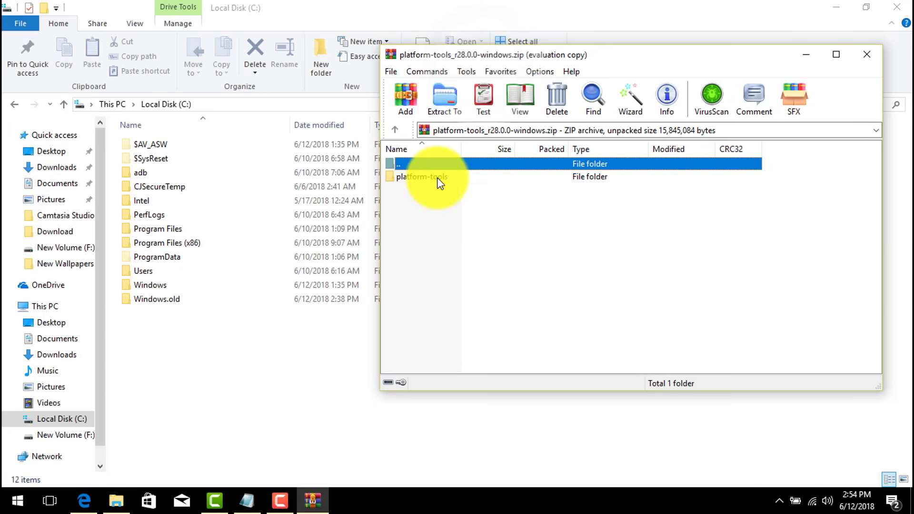
left_click_drag(438, 179, 216, 366)
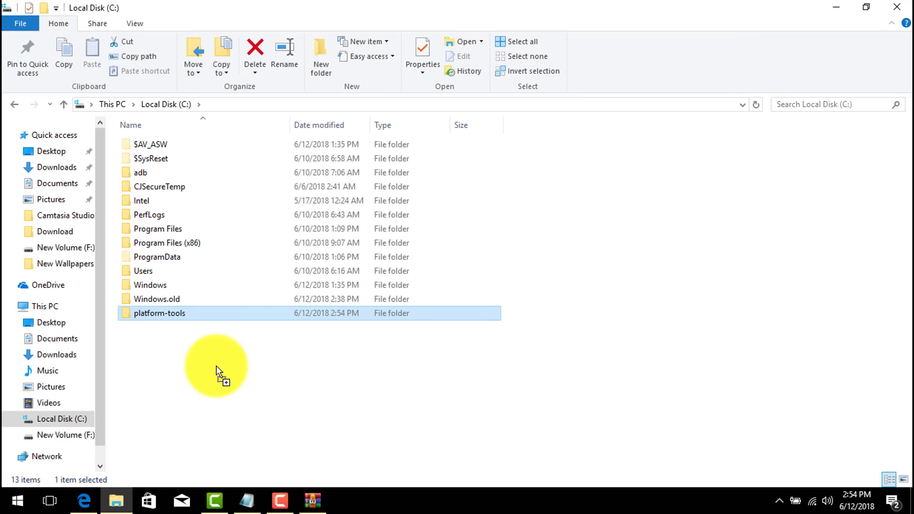
right_click(606, 431)
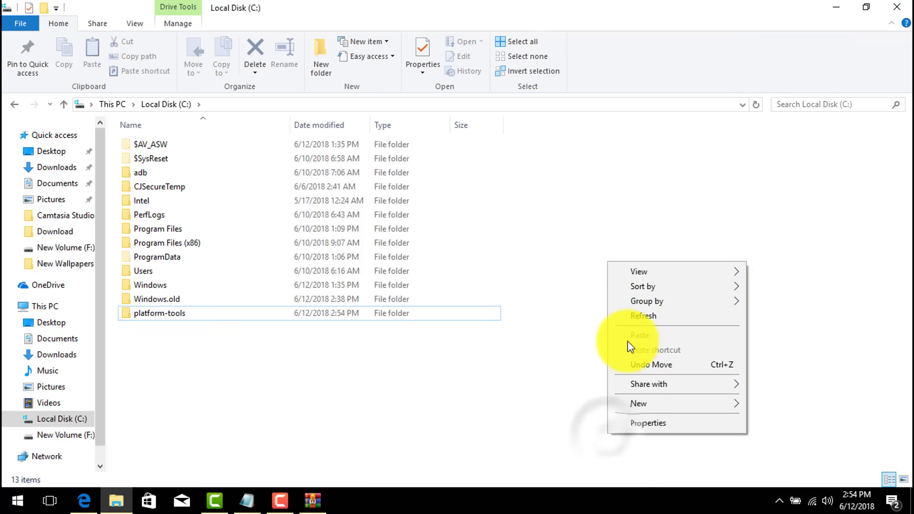
left_click(628, 314)
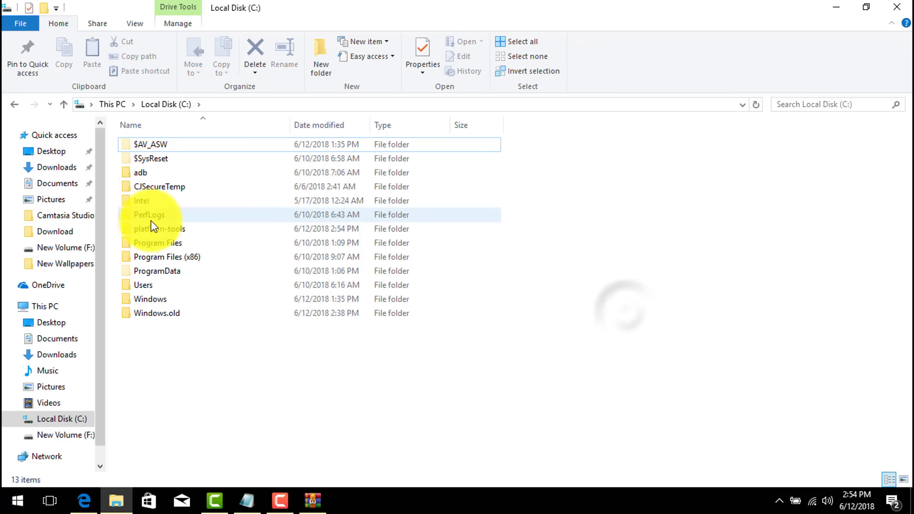
Open C:\platform-tools, copy its path from the address bar, and minimize Explorer.
left_click(193, 229)
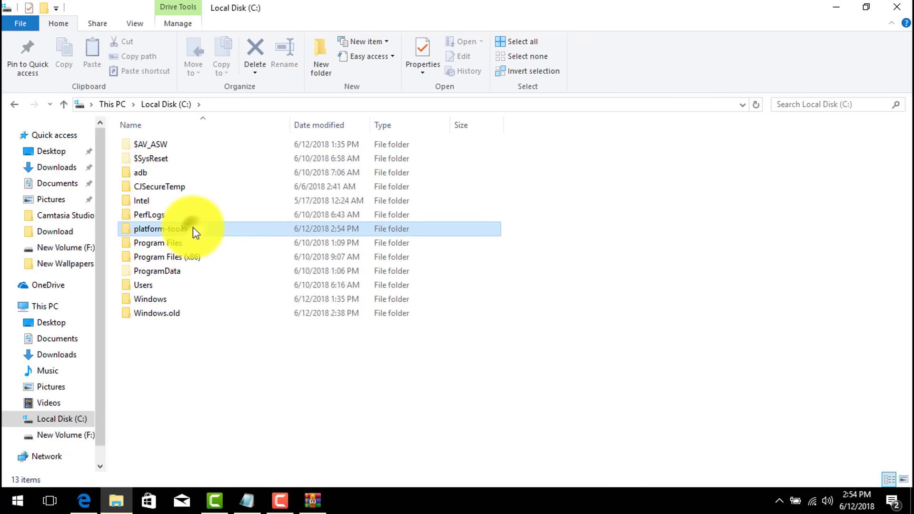
double_click(249, 233)
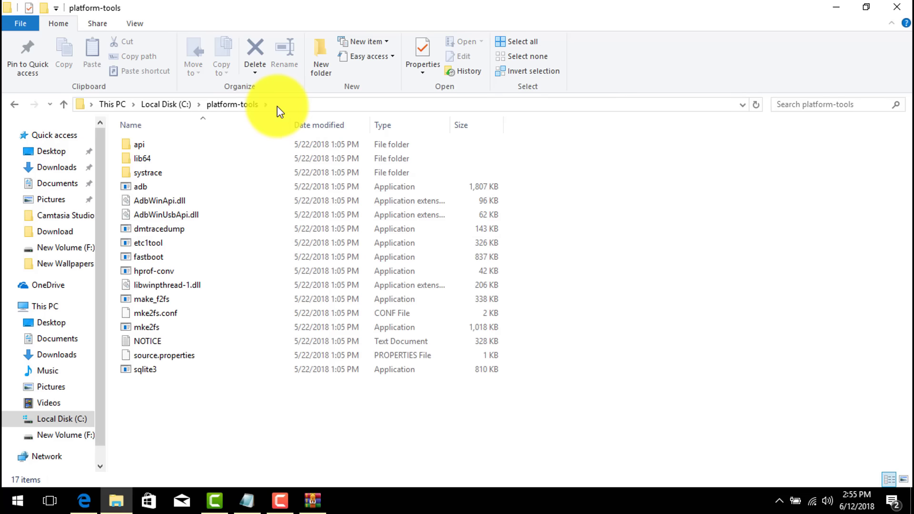
left_click(301, 105)
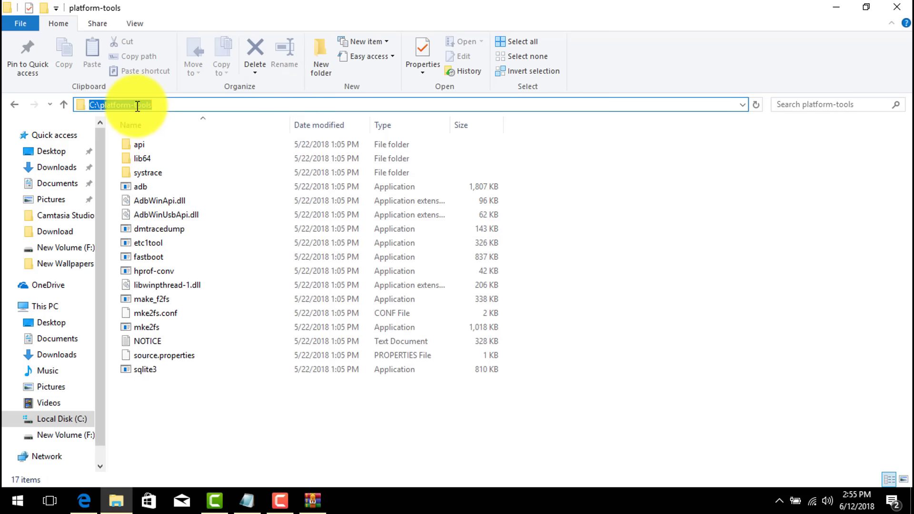
right_click(137, 105)
left_click(172, 149)
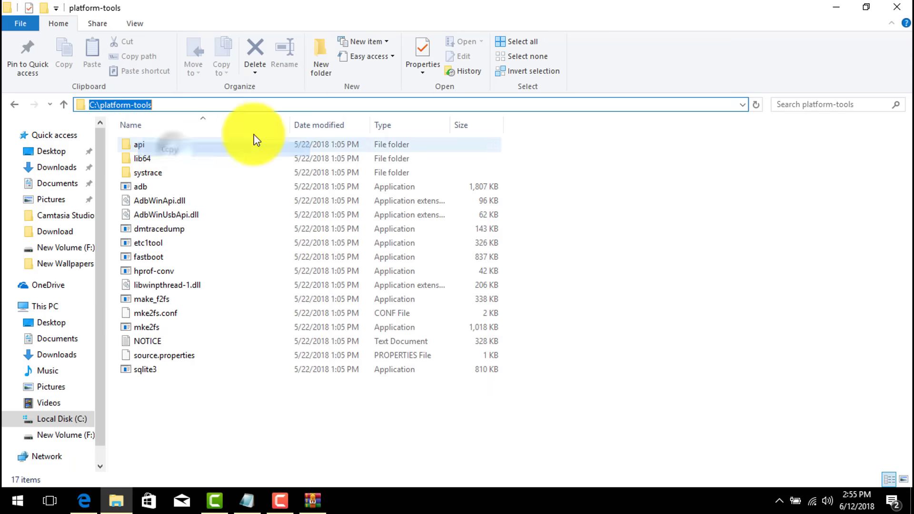
left_click(837, 6)
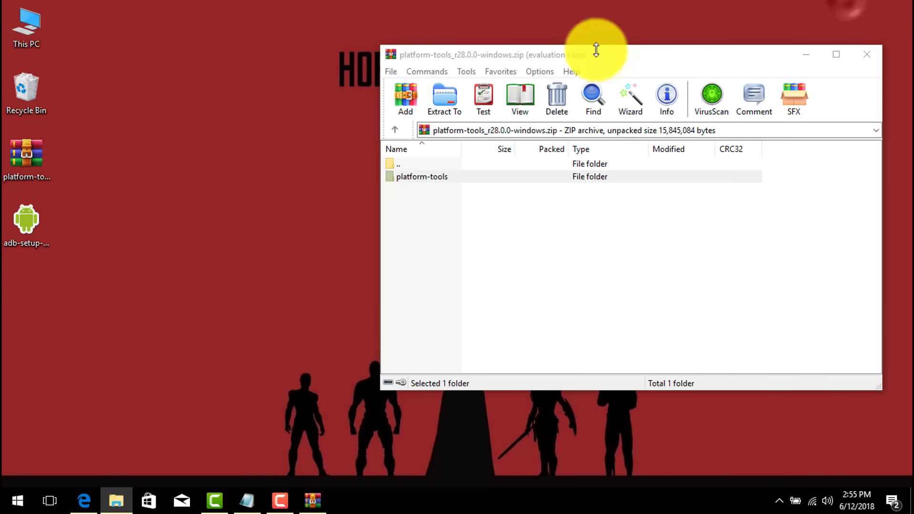
Close WinRAR and open Advanced system settings from This PC's Properties.
left_click(866, 56)
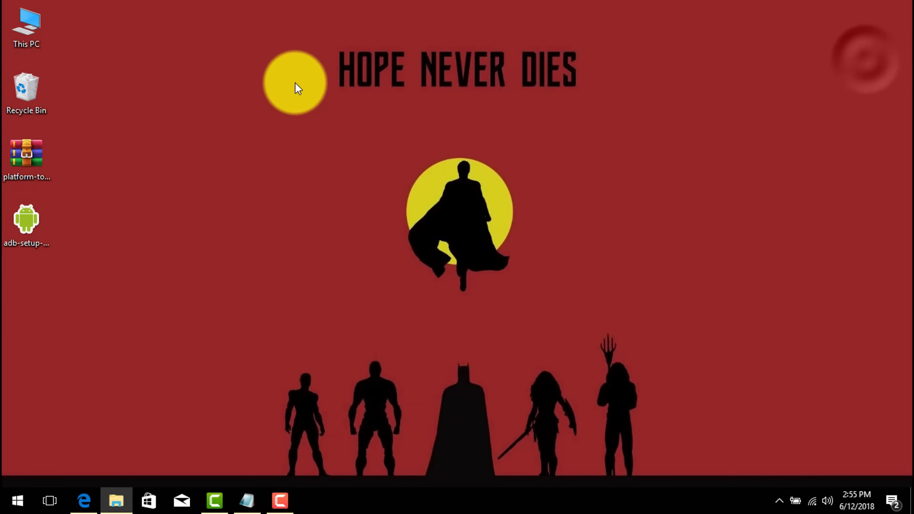
right_click(27, 25)
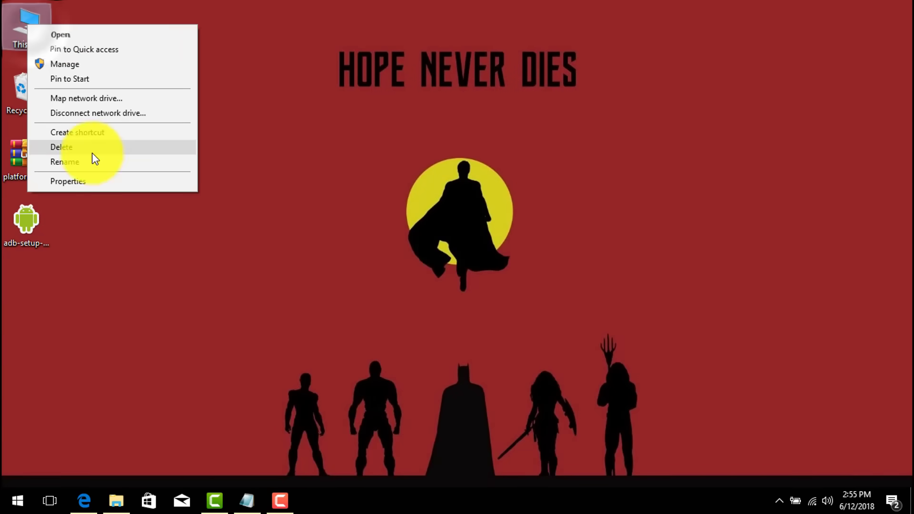
left_click(122, 187)
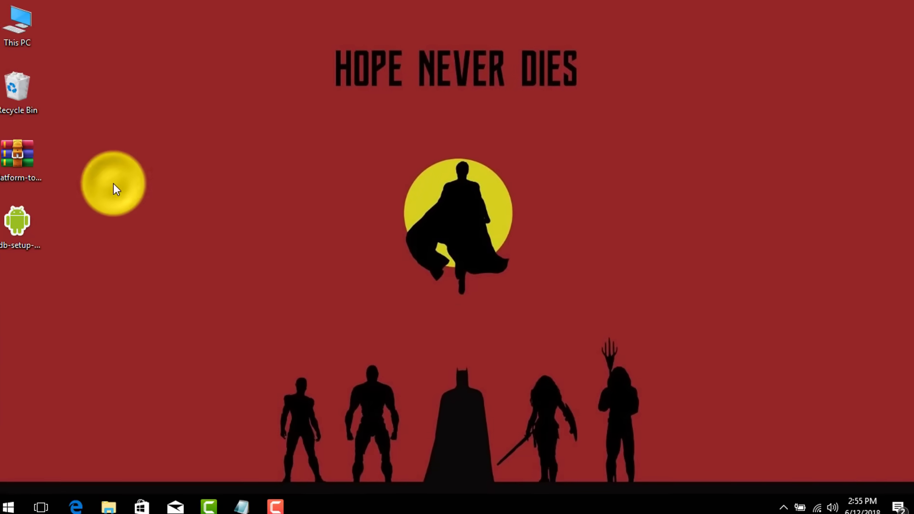
left_click_drag(369, 40, 385, 31)
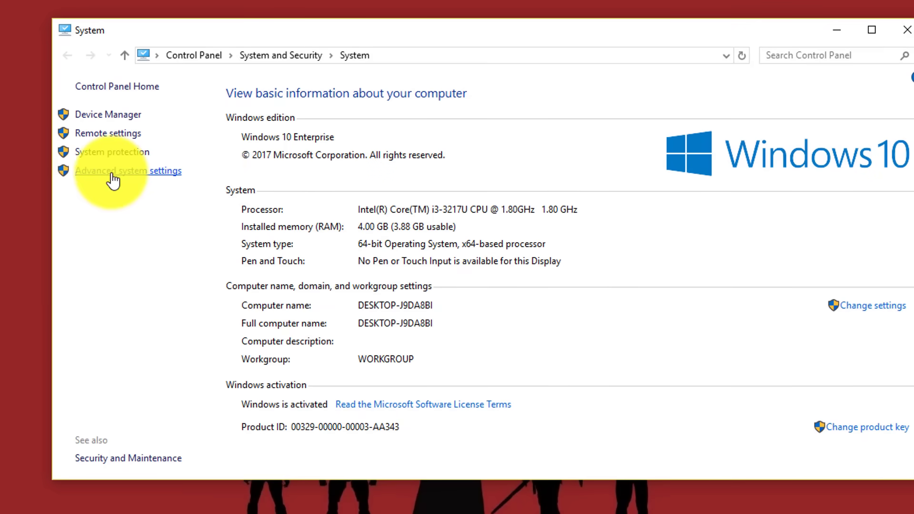
left_click(135, 172)
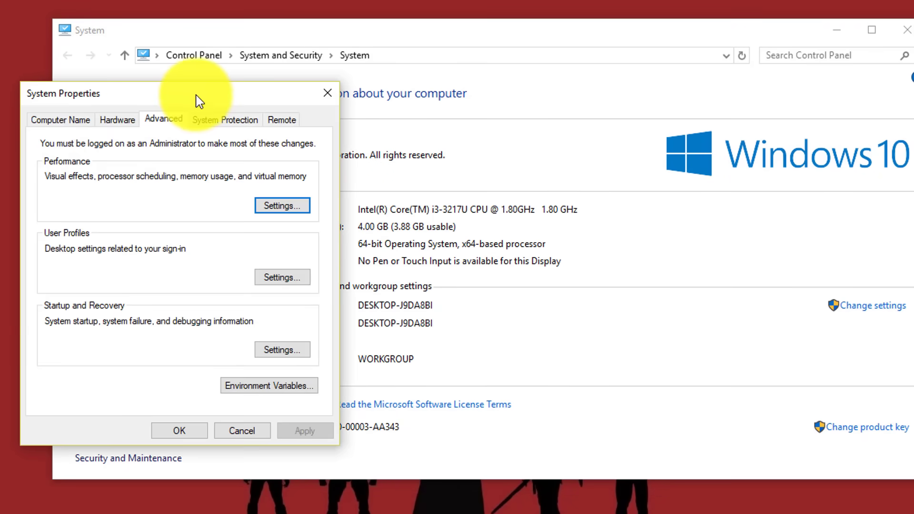
left_click_drag(196, 96, 362, 68)
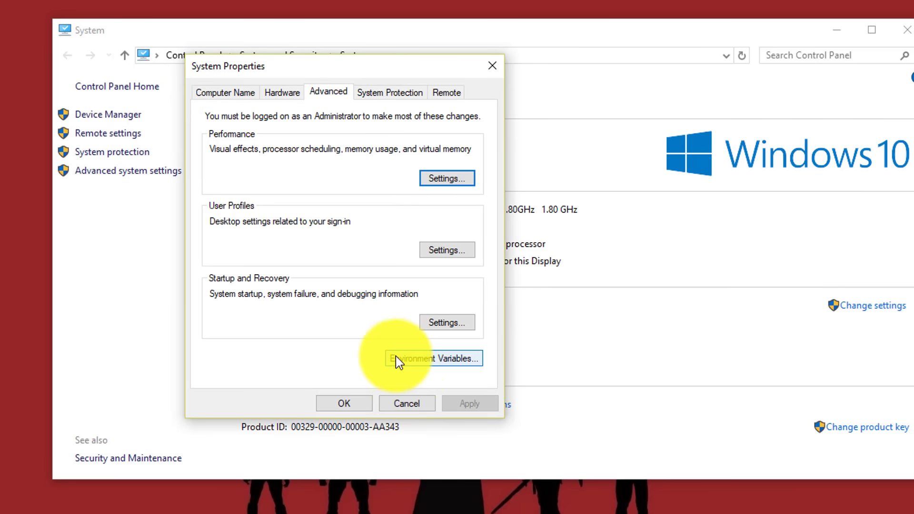
Append ';C:\platform-tools' to the user Path variable's entry.
left_click(445, 358)
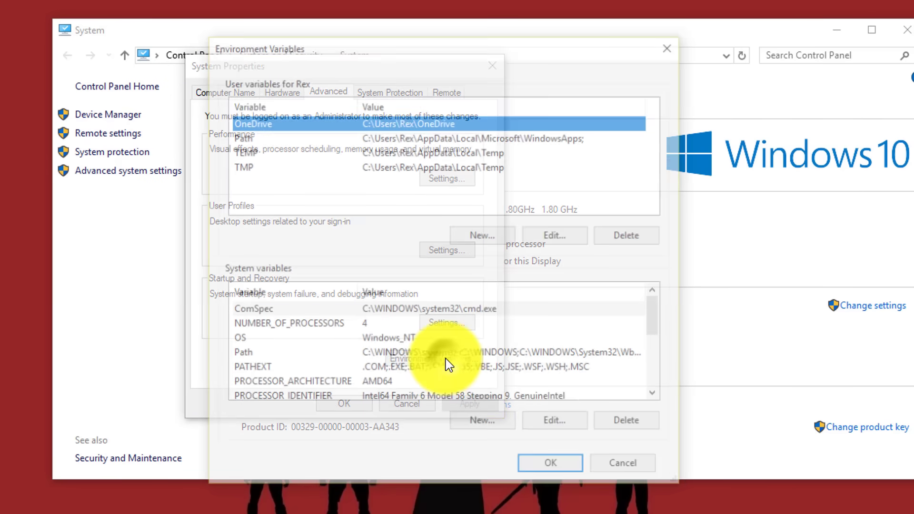
left_click(390, 139)
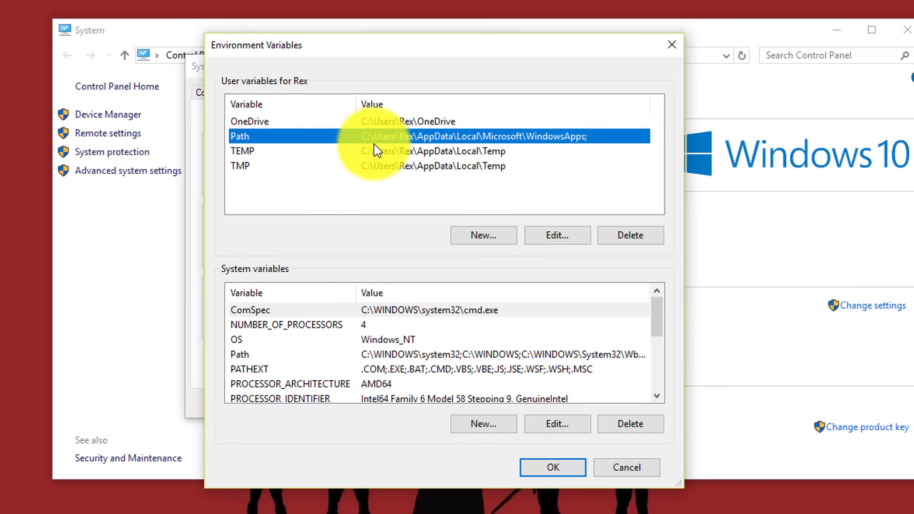
double_click(401, 138)
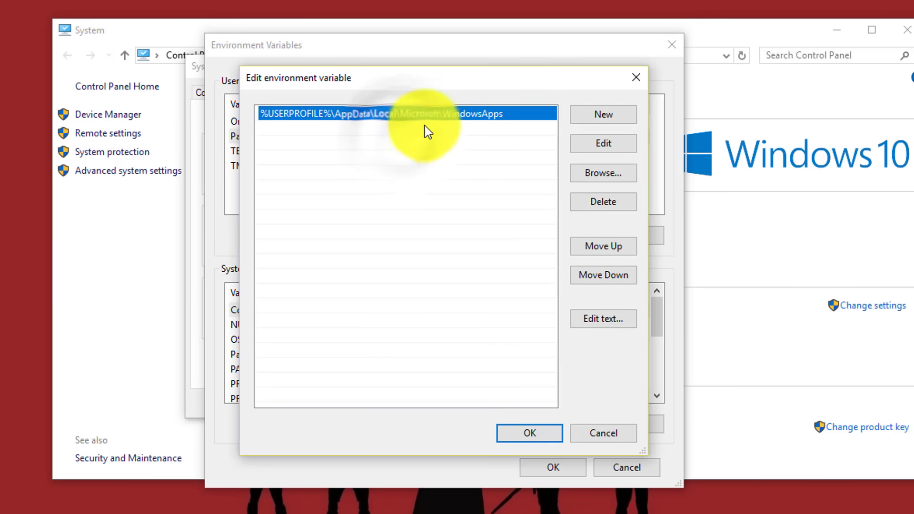
left_click(597, 145)
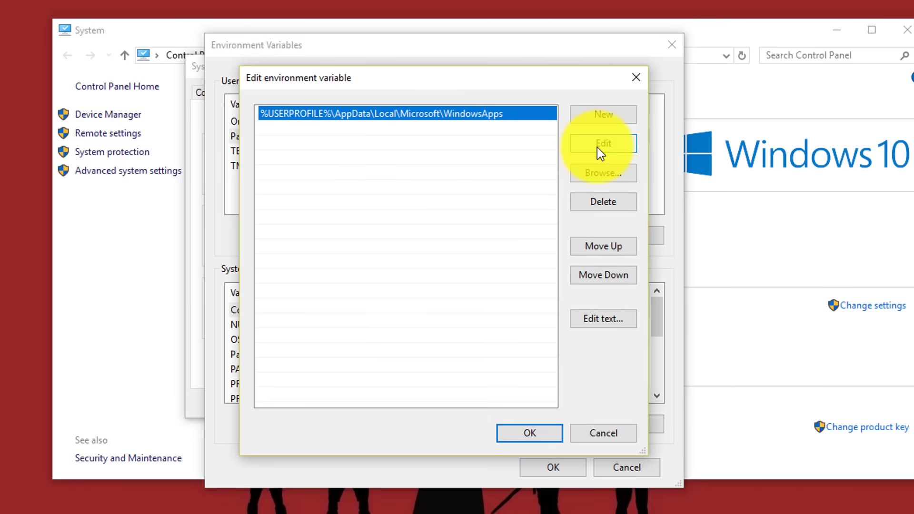
left_click(508, 114)
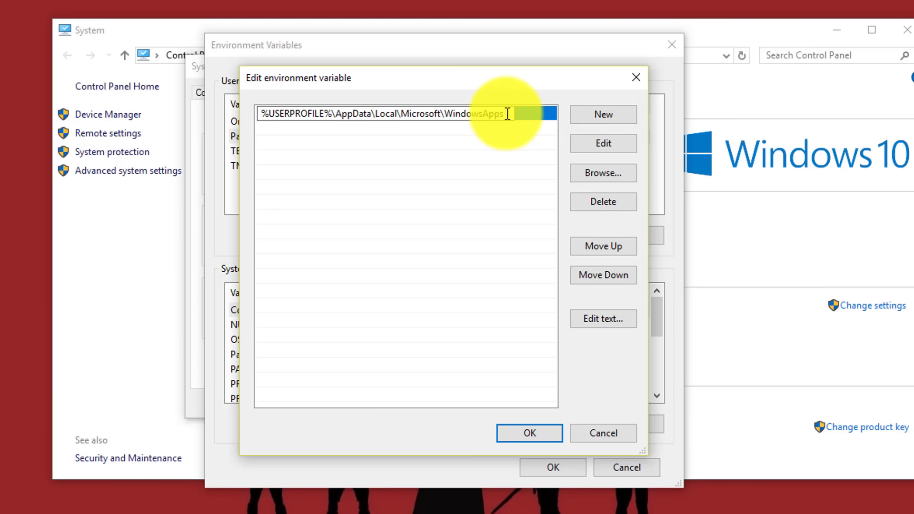
type(";")
right_click(508, 113)
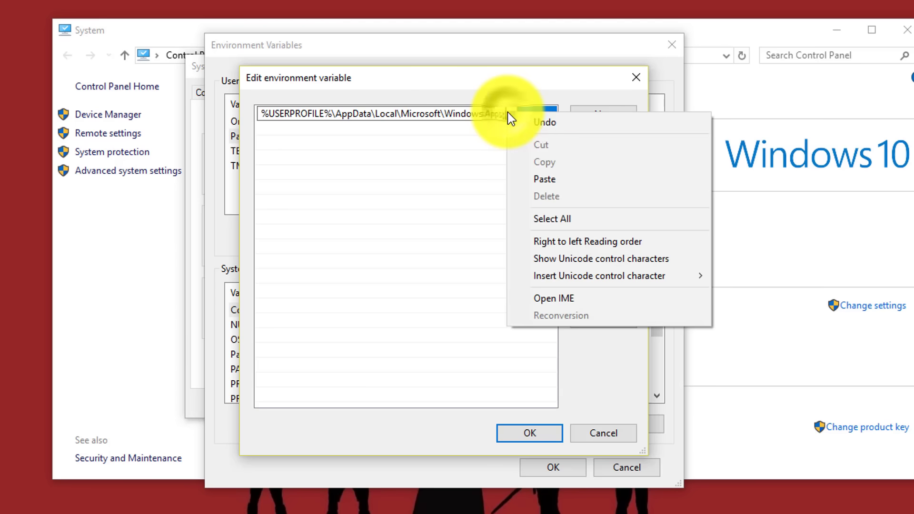
left_click(533, 179)
Confirm the Path change with OK in each dialog and close the System window.
left_click(529, 432)
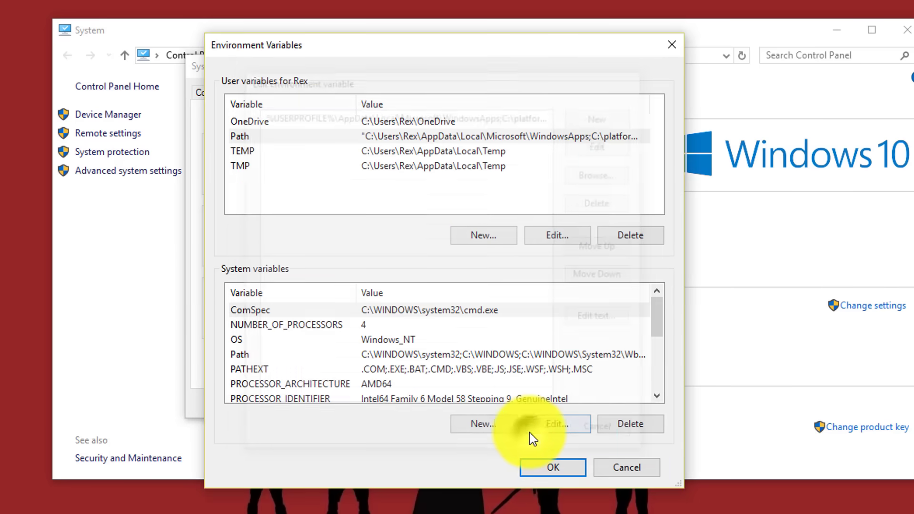
left_click(551, 466)
left_click(346, 403)
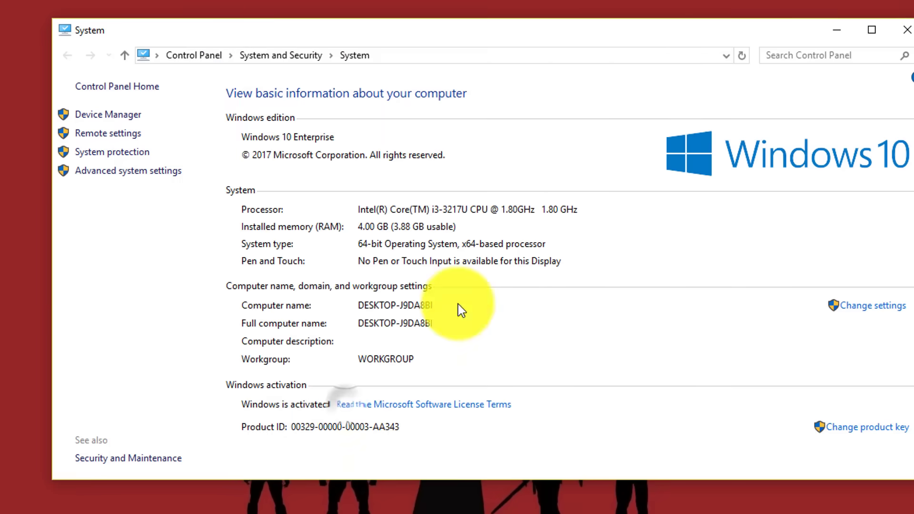
left_click(907, 29)
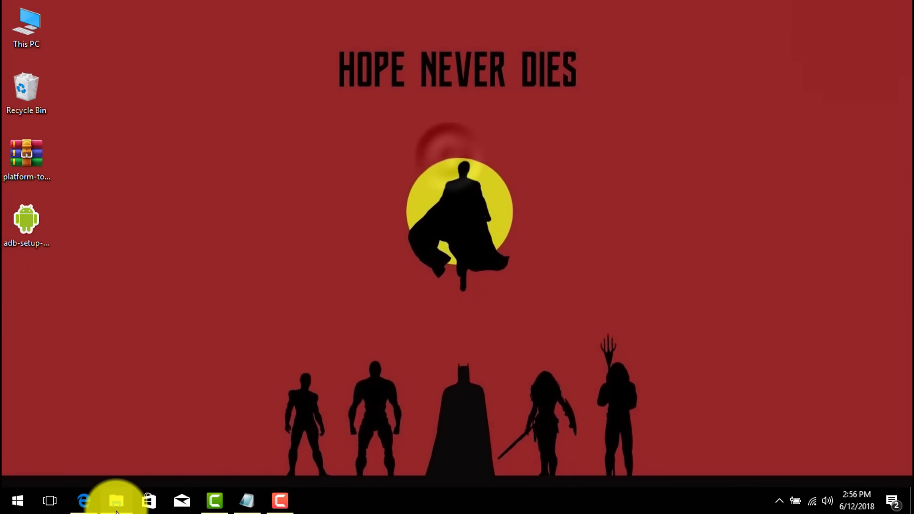
Restore the platform-tools Explorer window and call up its folder context menu.
left_click(117, 501)
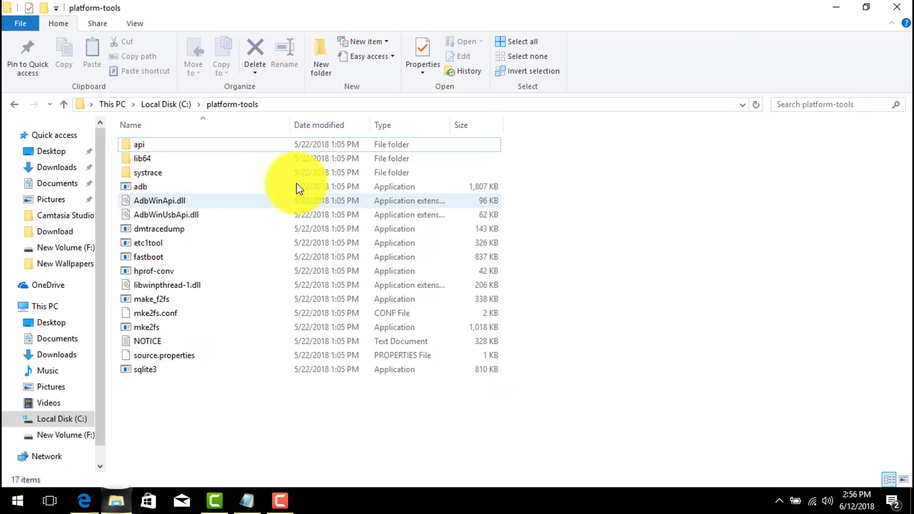
left_click(614, 372)
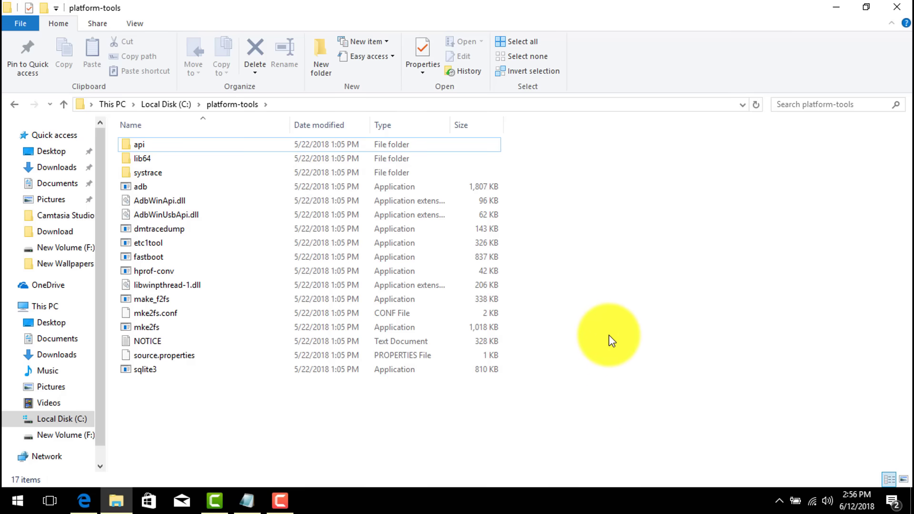
right_click(660, 364)
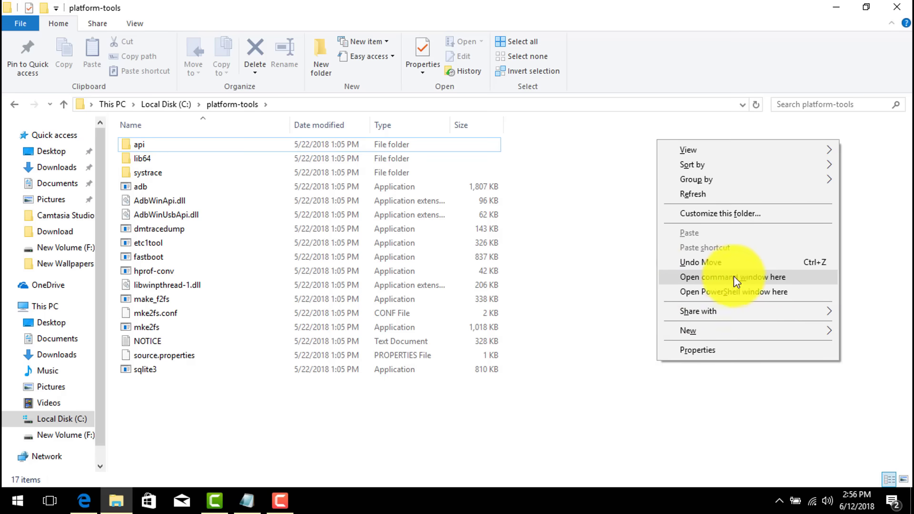
Open a command window in C:\platform-tools, run adb to list its help, and maximize its height.
left_click(750, 277)
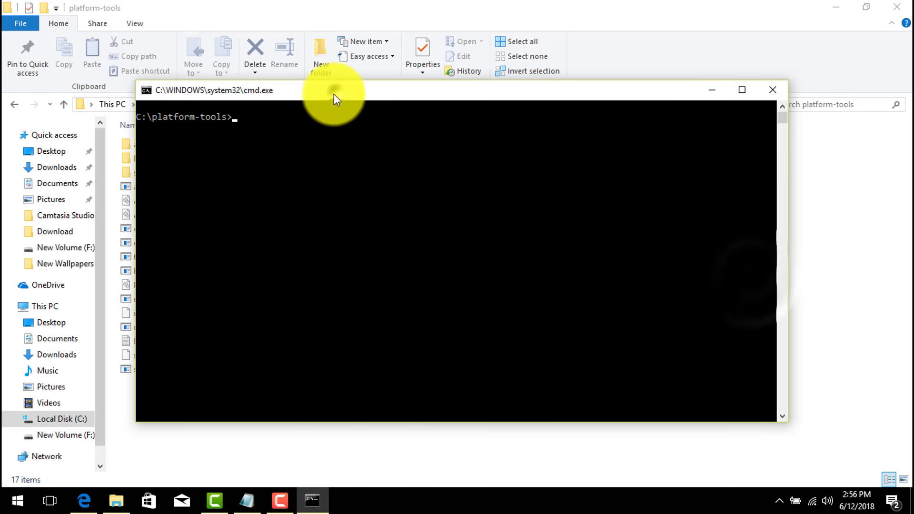
mouse_move(333, 94)
left_mouse_down()
mouse_move(367, 93)
mouse_move(325, 103)
mouse_move(328, 147)
mouse_move(321, 87)
left_mouse_up()
type("a")
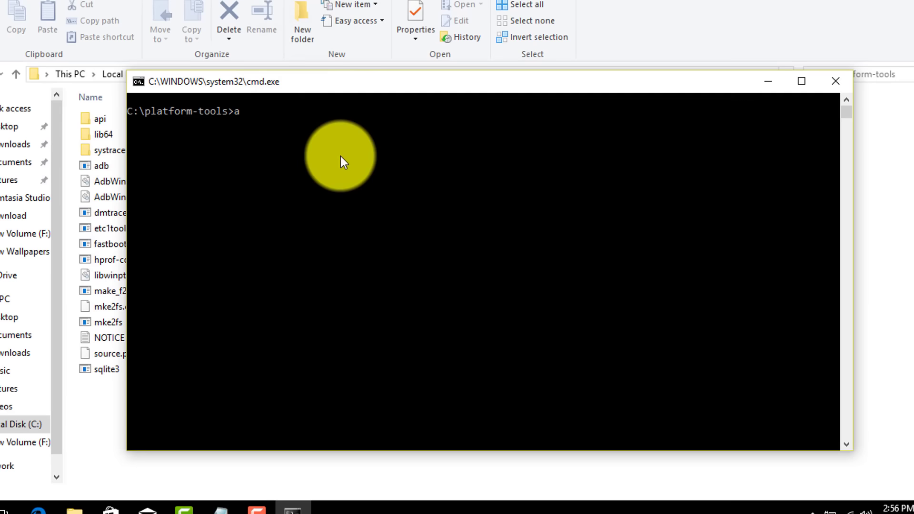
type("db")
key("Return")
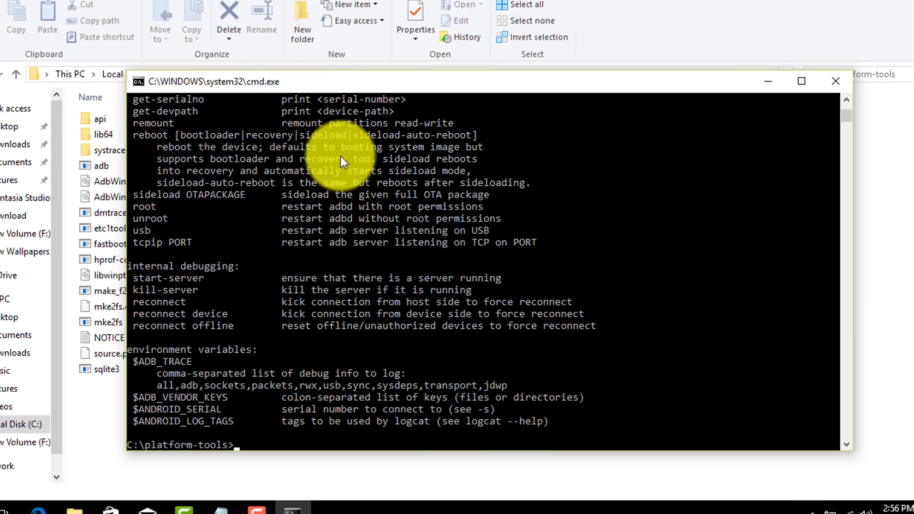
left_click_drag(163, 134, 416, 291)
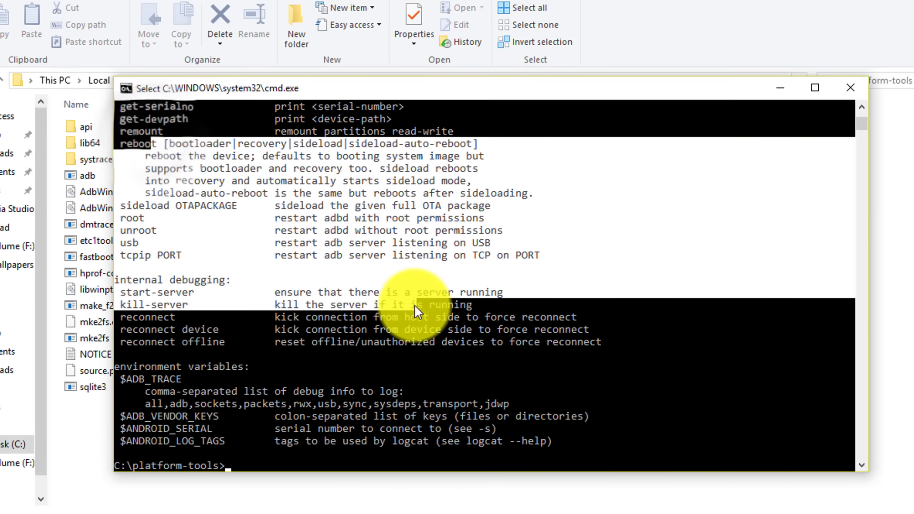
left_click(320, 329)
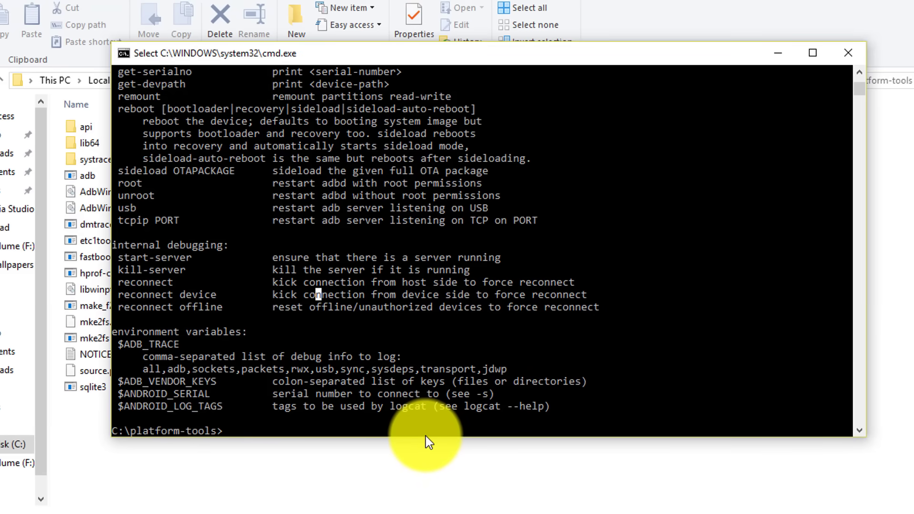
double_click(425, 436)
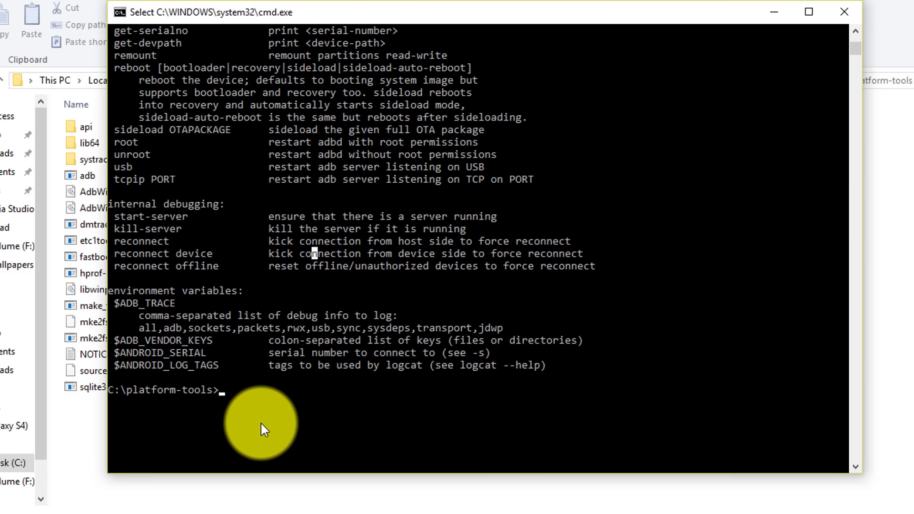
Run adb devices and highlight the phone's serial number and its 'device' status.
type("a")
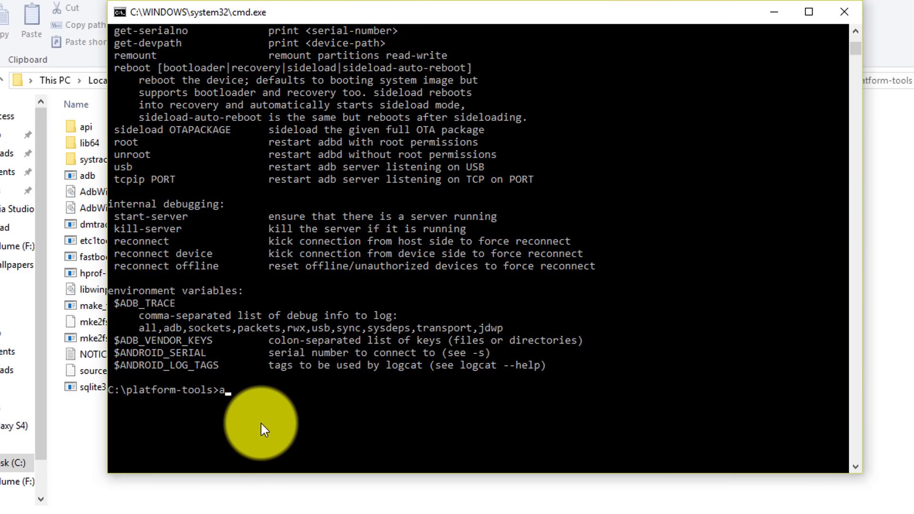
type("db devices")
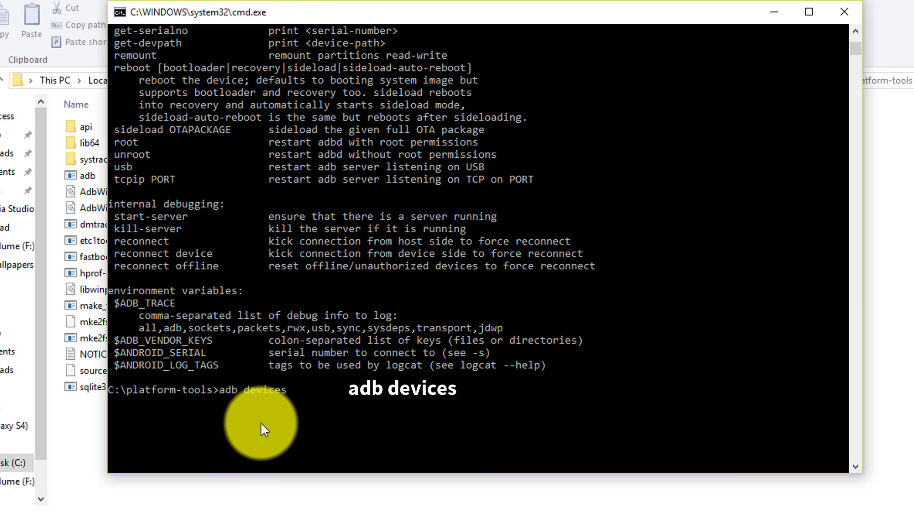
key("Return")
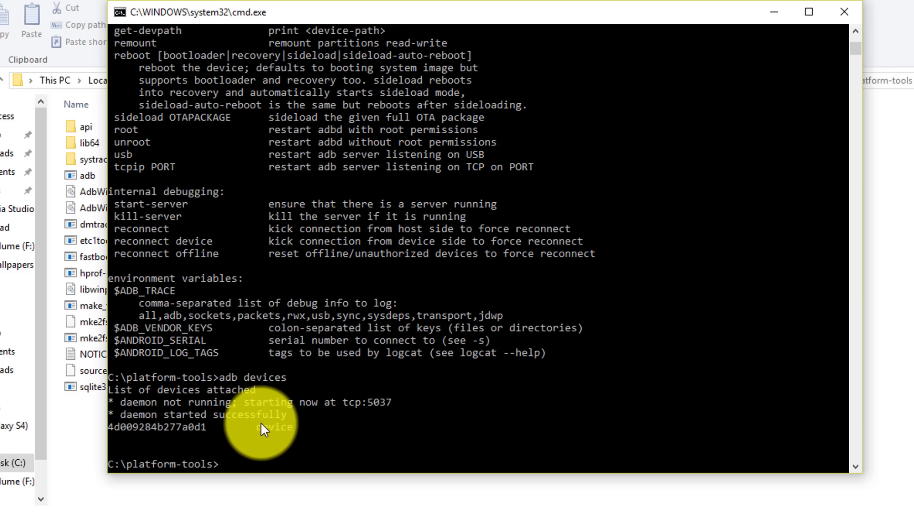
left_click_drag(206, 430, 107, 427)
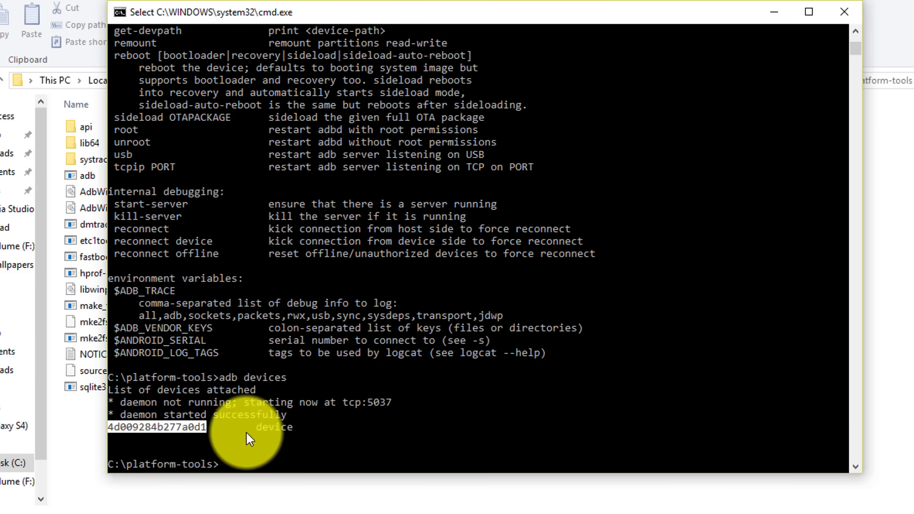
left_click_drag(256, 425, 300, 433)
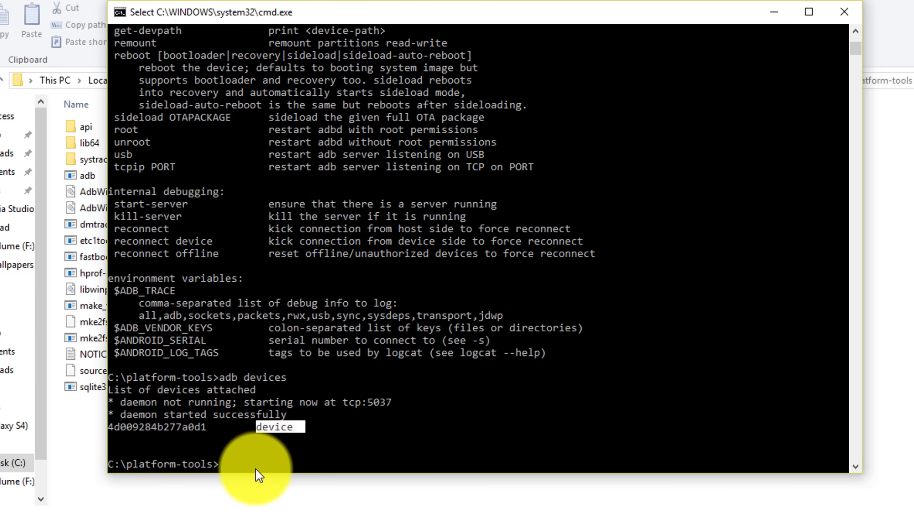
Make the console window taller and higher on screen, then begin typing adb shell.
left_click_drag(291, 474, 285, 501)
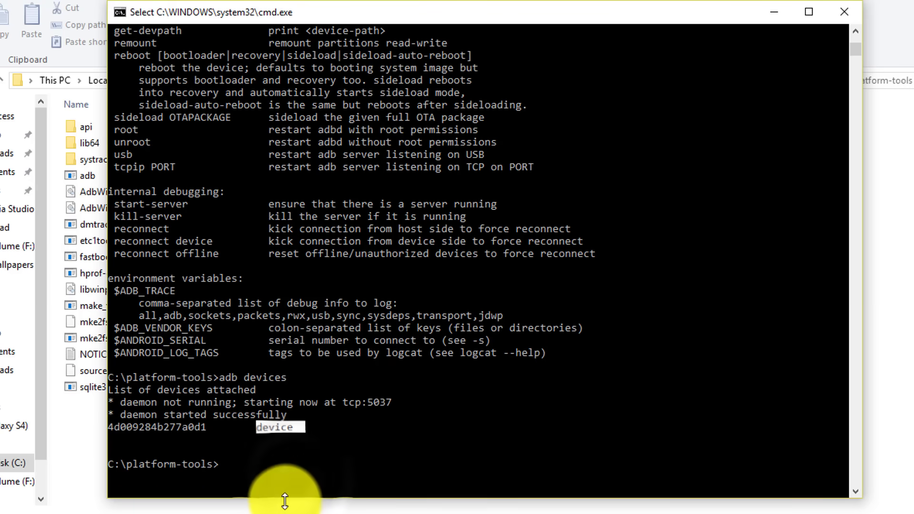
left_click_drag(392, 15, 385, 0)
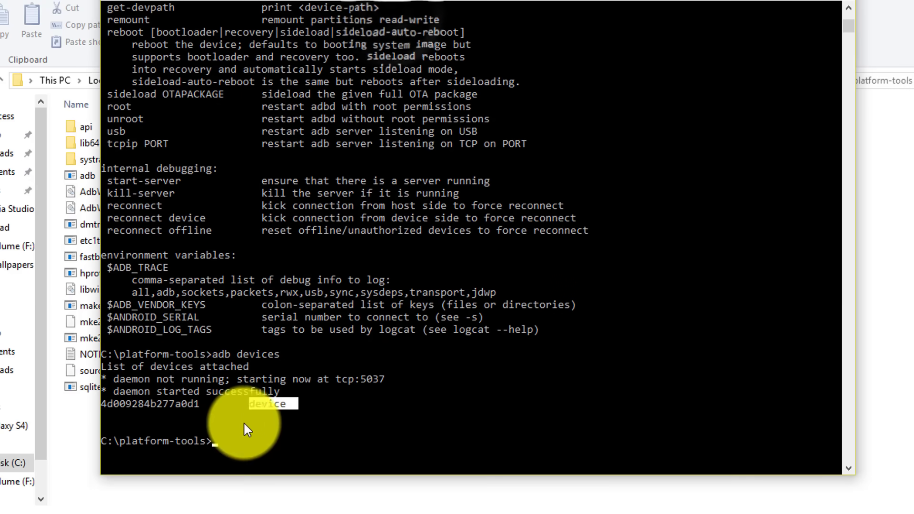
type("adb shell")
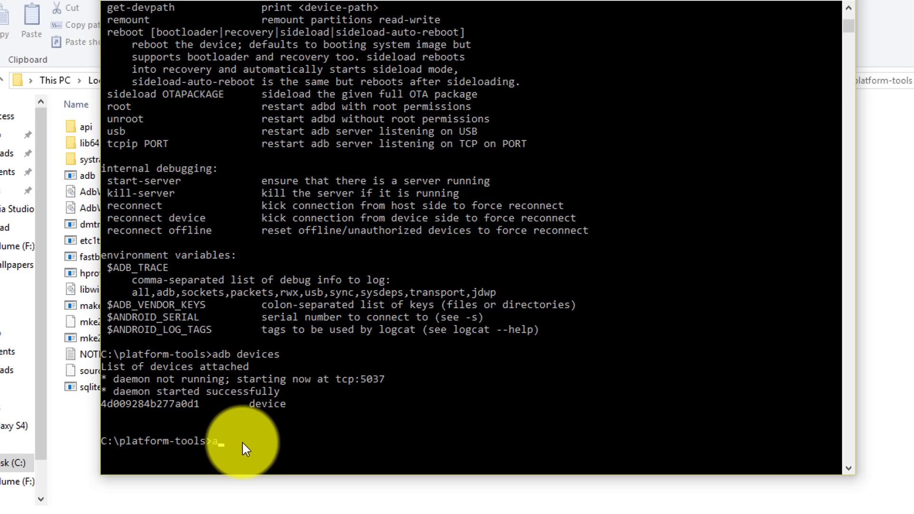
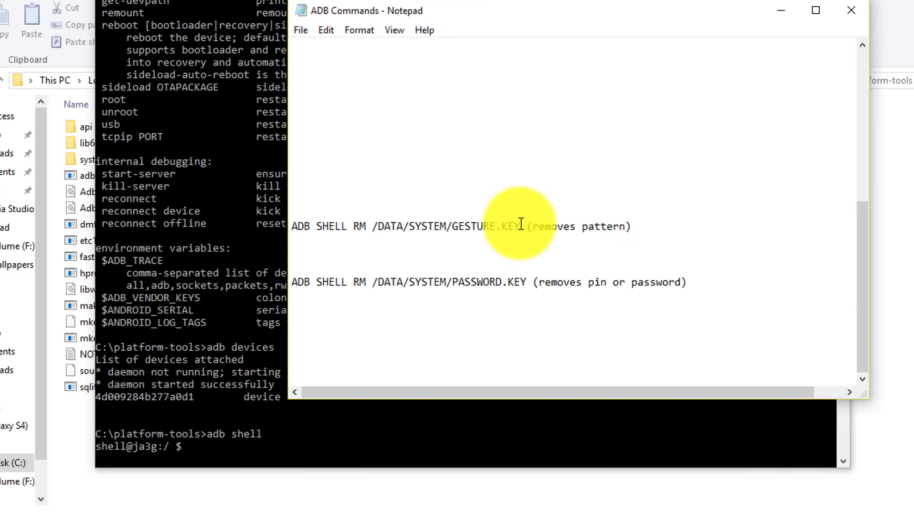
Select the line 'ADB SHELL RM /DATA/SYSTEM/GESTURE.KEY' in the ADB Commands note.
left_click_drag(521, 226, 299, 226)
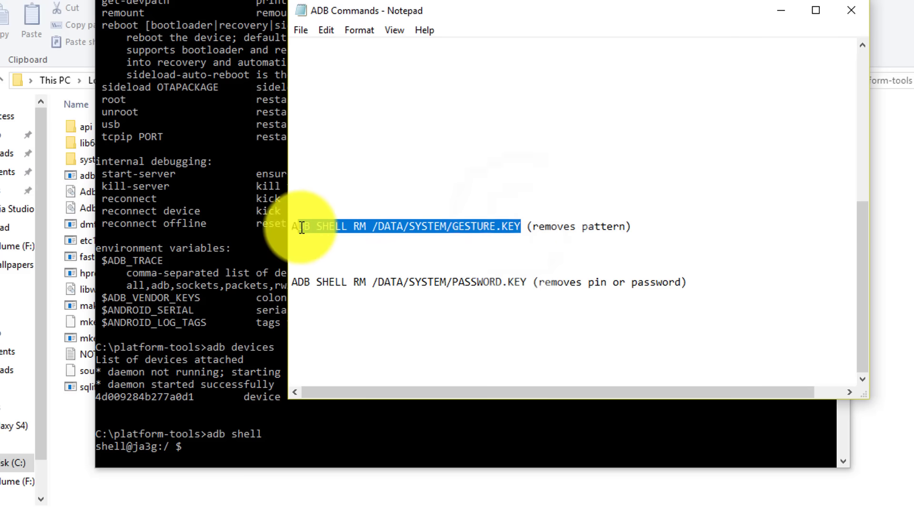
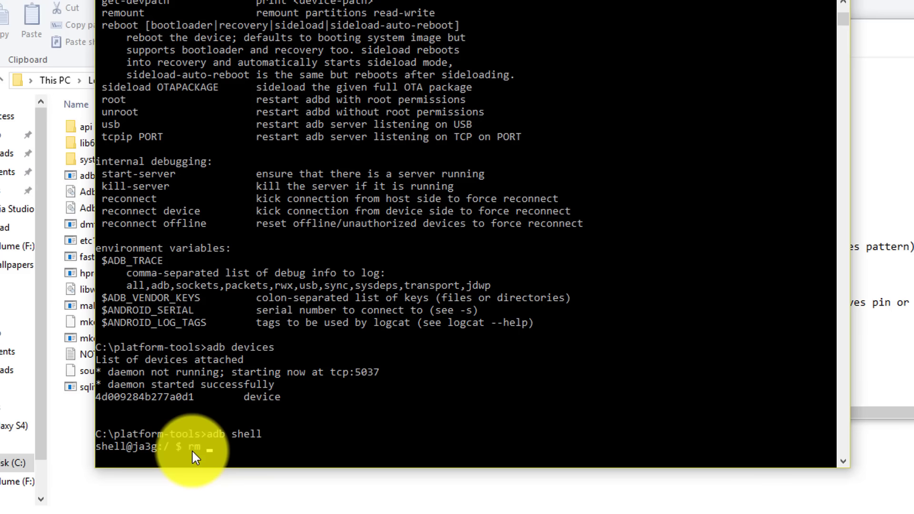
Continue the adb shell rm command with the path '/da', heading toward /data/system.
type("/da")
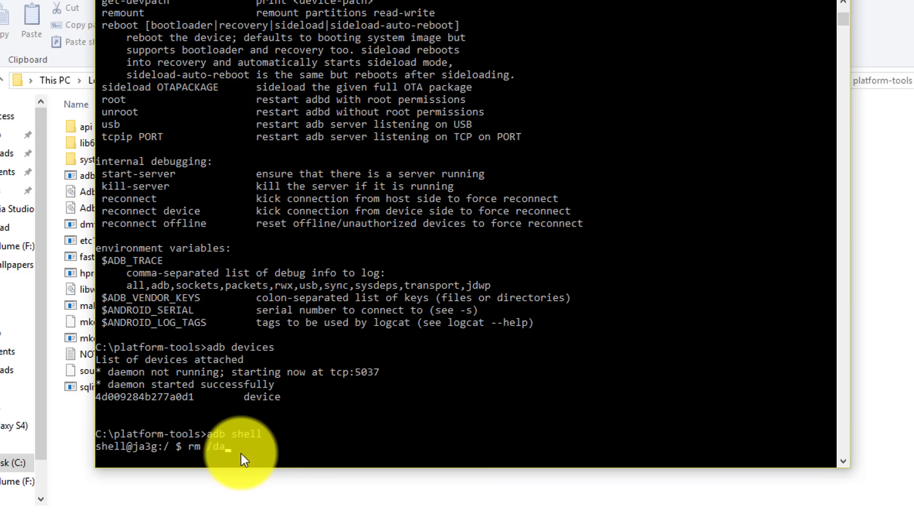
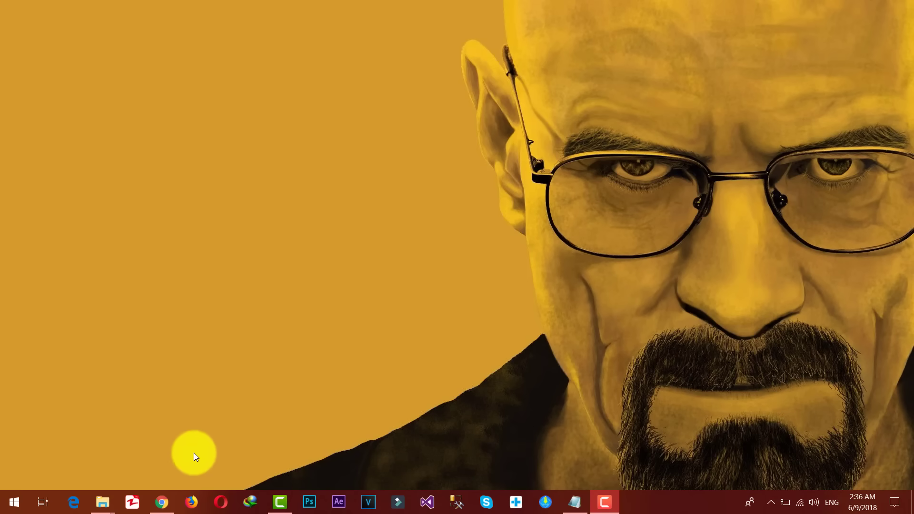
Bring Chrome back with the dr.fone – Unlock (Android) page and highlight its title.
left_click(161, 504)
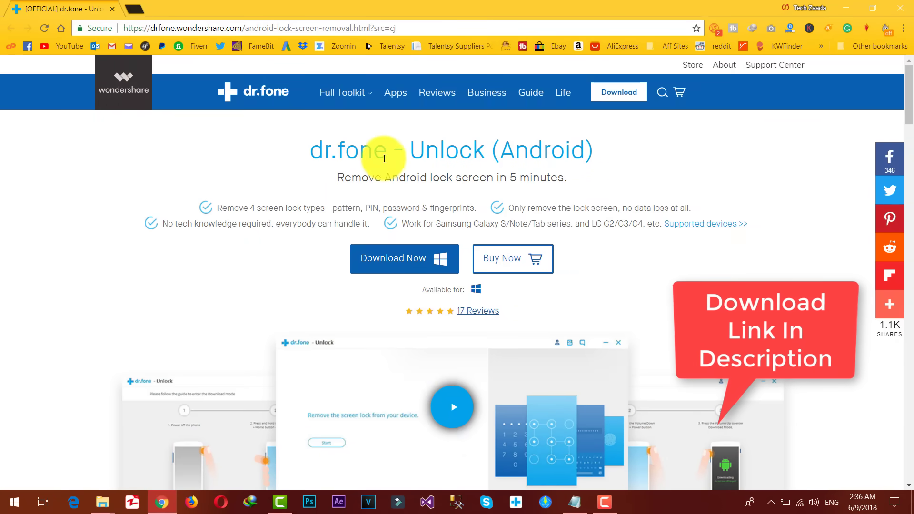
left_click_drag(310, 147, 495, 150)
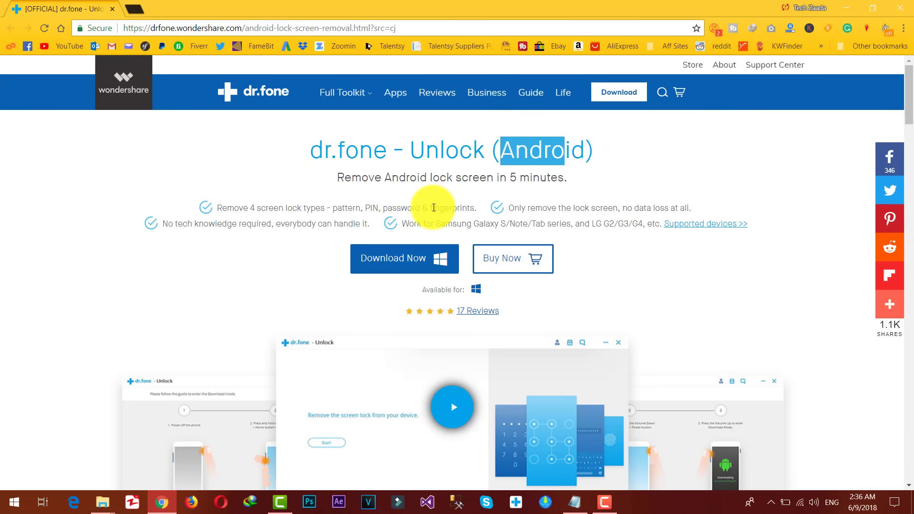
left_click_drag(421, 208, 507, 209)
Scroll through the Unlock (Android) features and return to the top of the page.
scroll(524, 207, "down", 5)
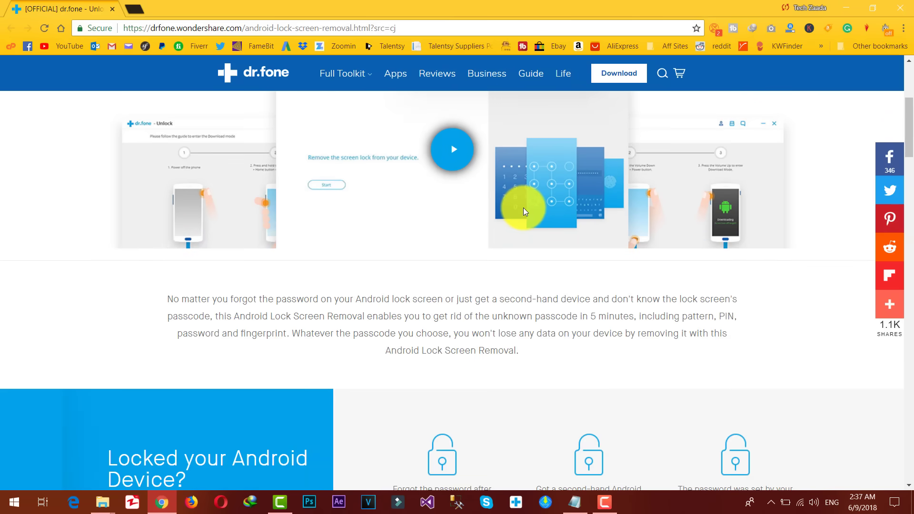
scroll(523, 207, "down", 15)
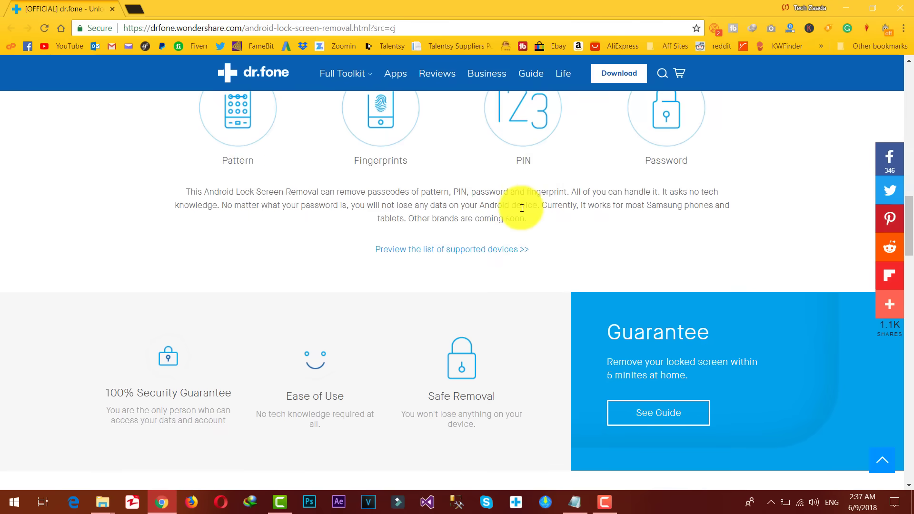
scroll(522, 208, "down", 9)
scroll(522, 208, "up", 16)
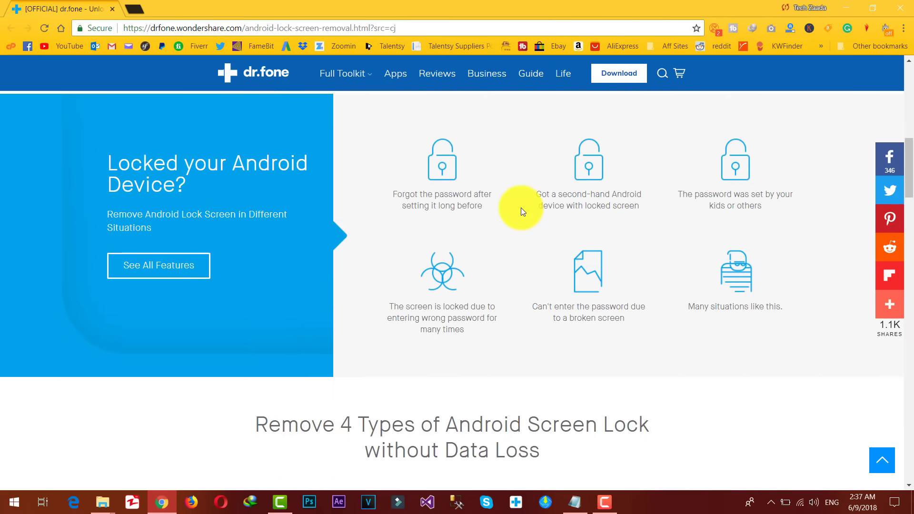
scroll(521, 208, "up", 10)
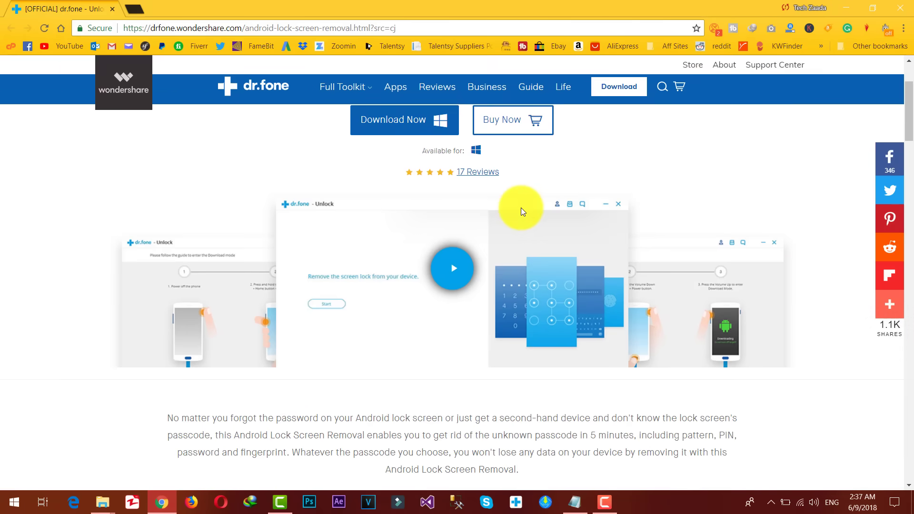
scroll(521, 207, "up", 3)
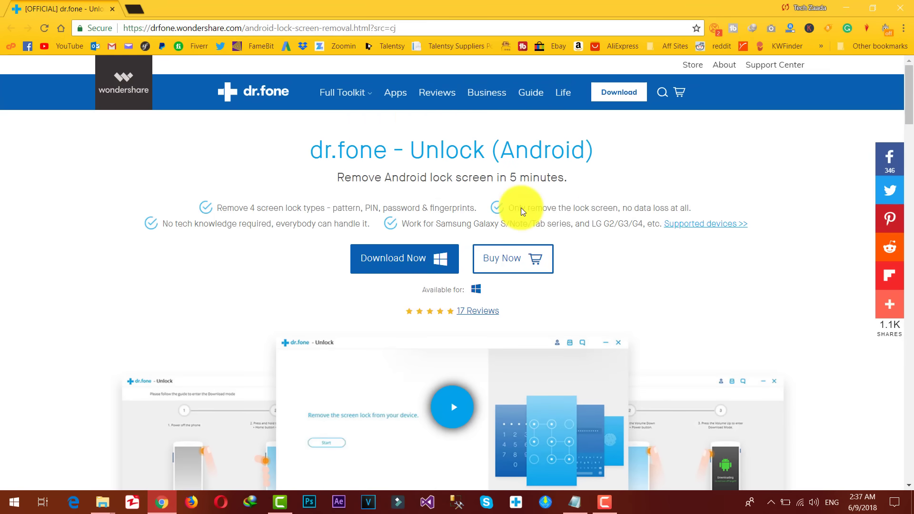
Open the Supported devices list in a new tab and look over the device table.
left_click(676, 228)
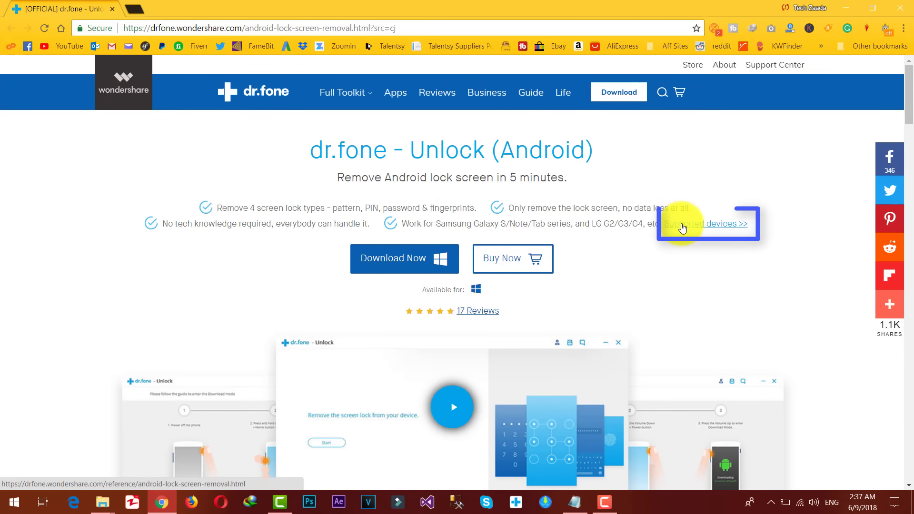
right_click(682, 225)
left_click(724, 232)
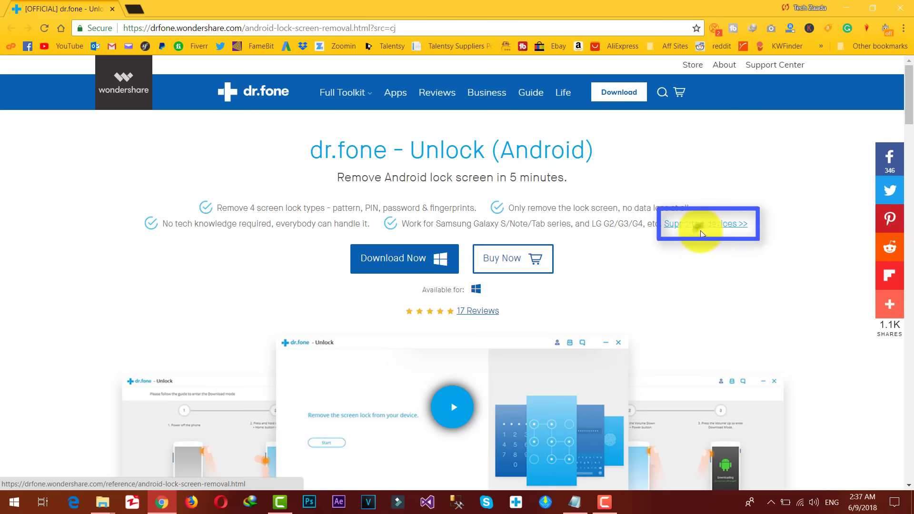
key("ctrl+Tab")
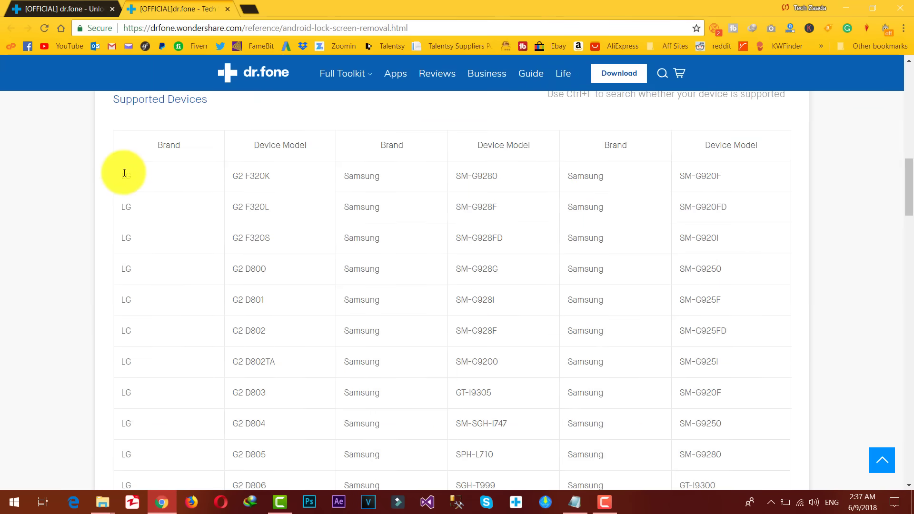
left_click_drag(530, 184, 647, 332)
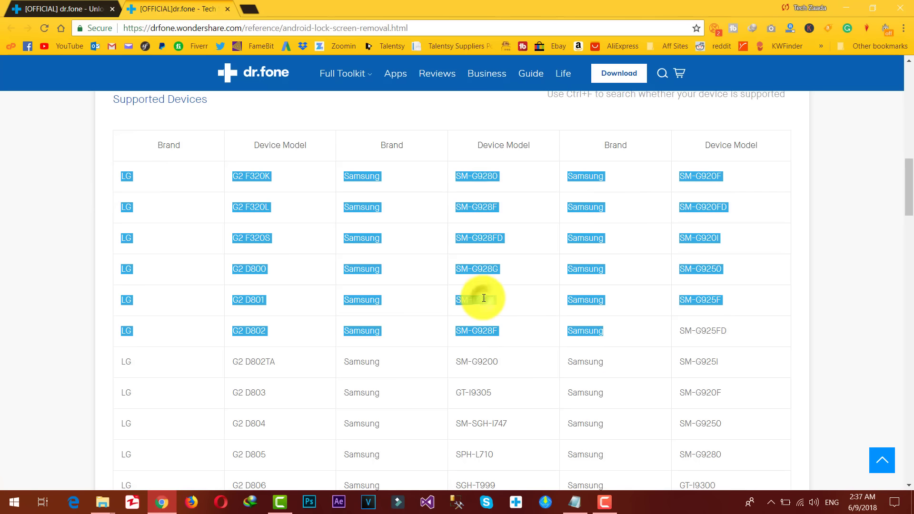
left_click(482, 332)
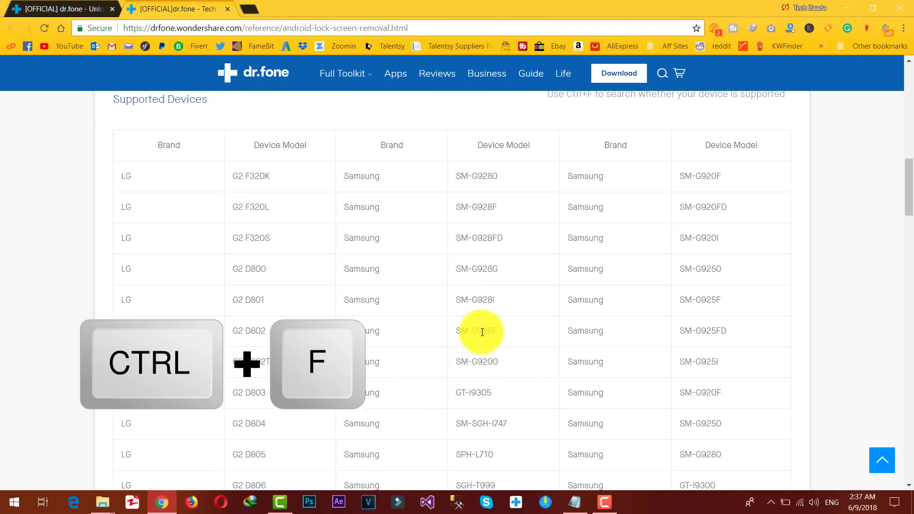
Search the list for 'gt-i95' to find GT-I9500, then minimize Chrome.
key("ctrl+f")
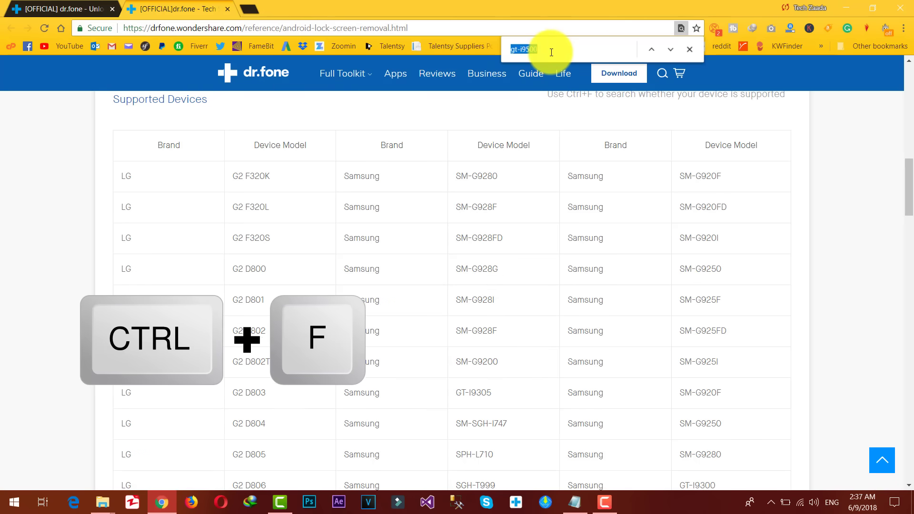
key("BackSpace")
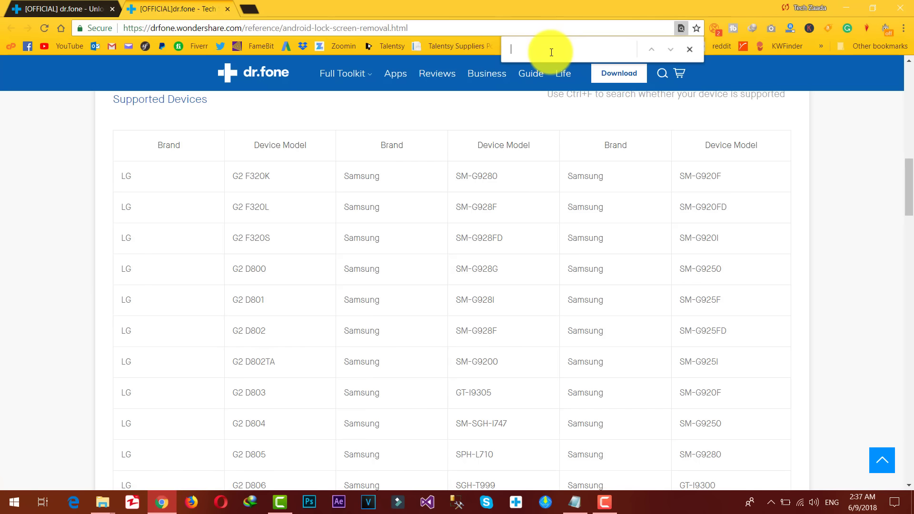
type("gt")
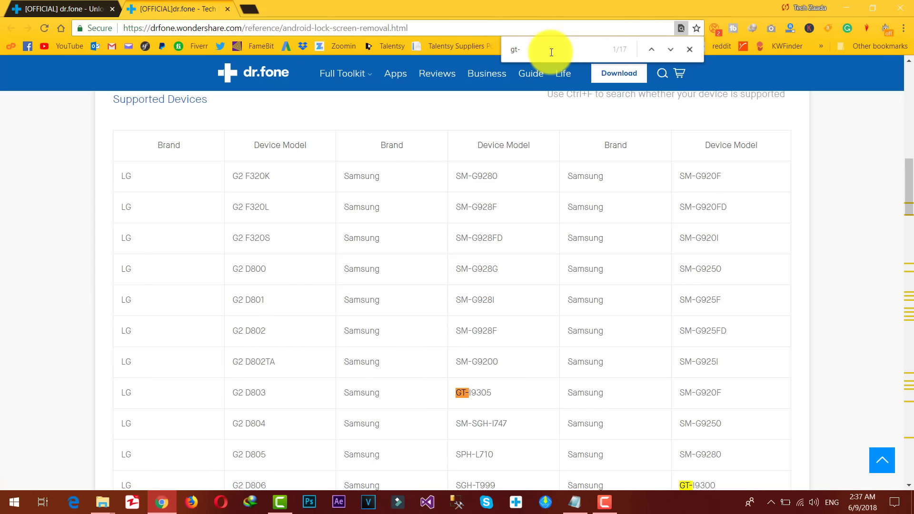
type("-i9500")
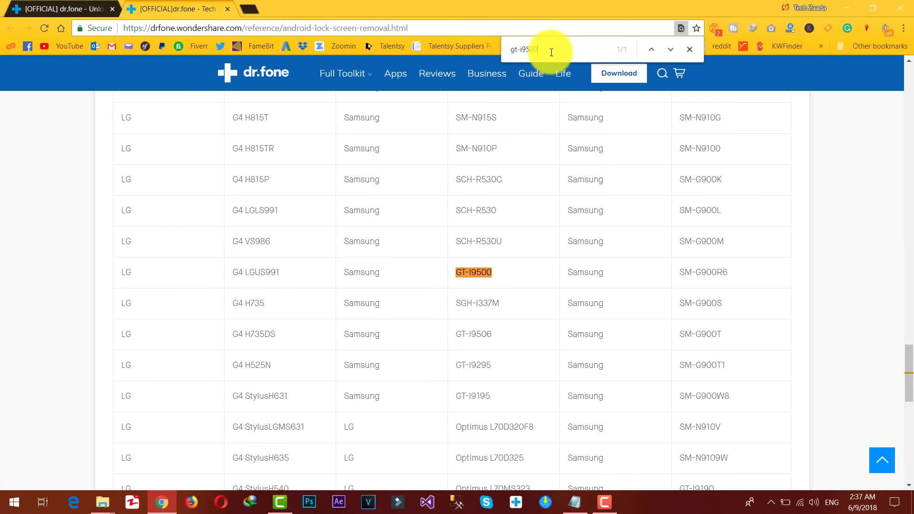
left_click_drag(493, 277, 458, 272)
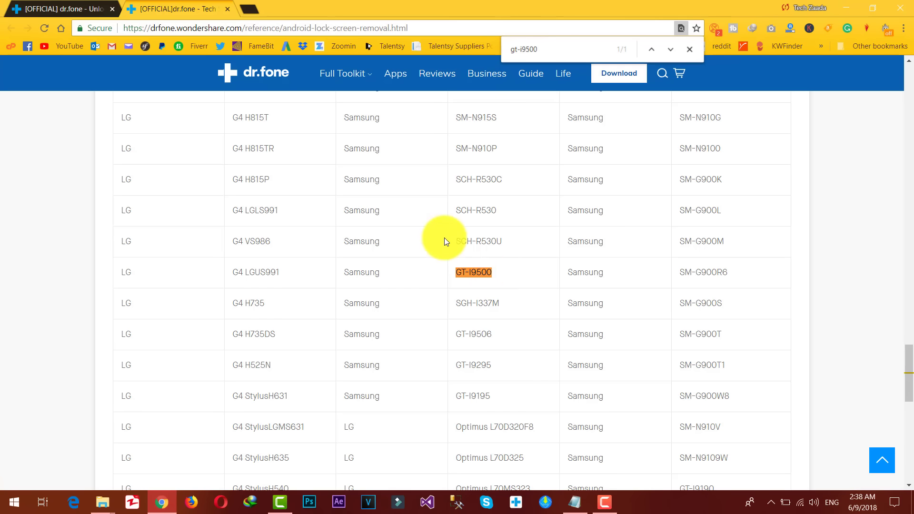
scroll(444, 241, "down", 1)
scroll(444, 240, "up", 10)
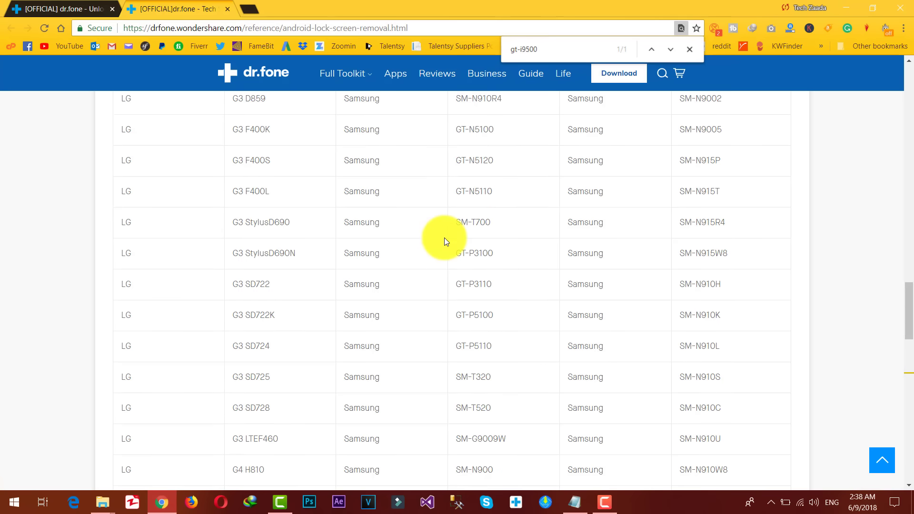
scroll(556, 180, "up", 7)
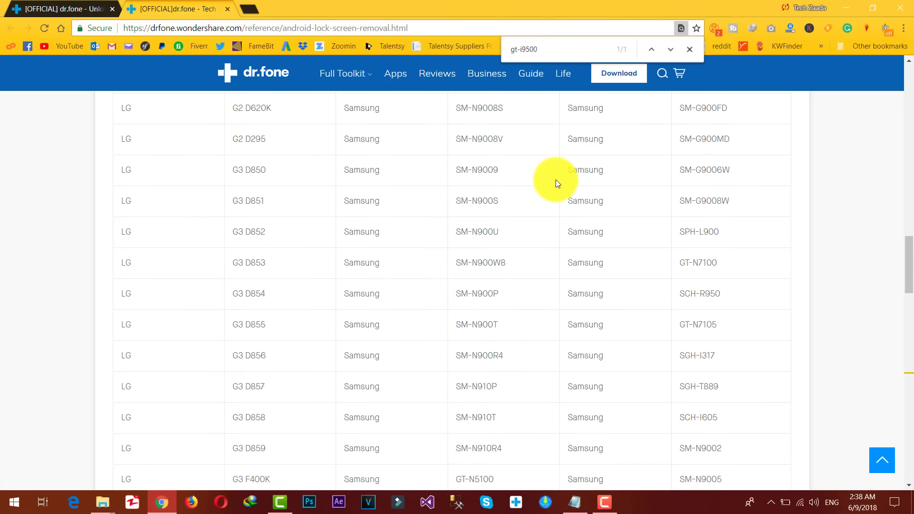
scroll(556, 179, "up", 20)
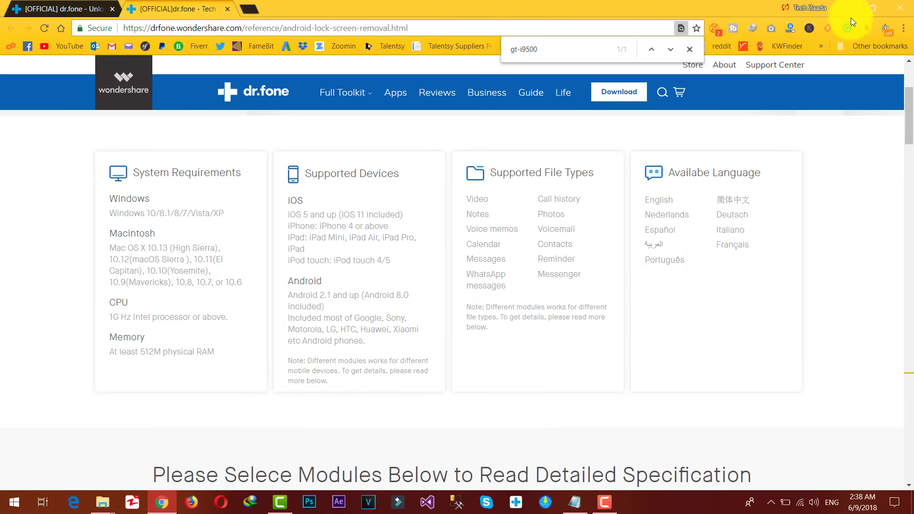
left_click(849, 9)
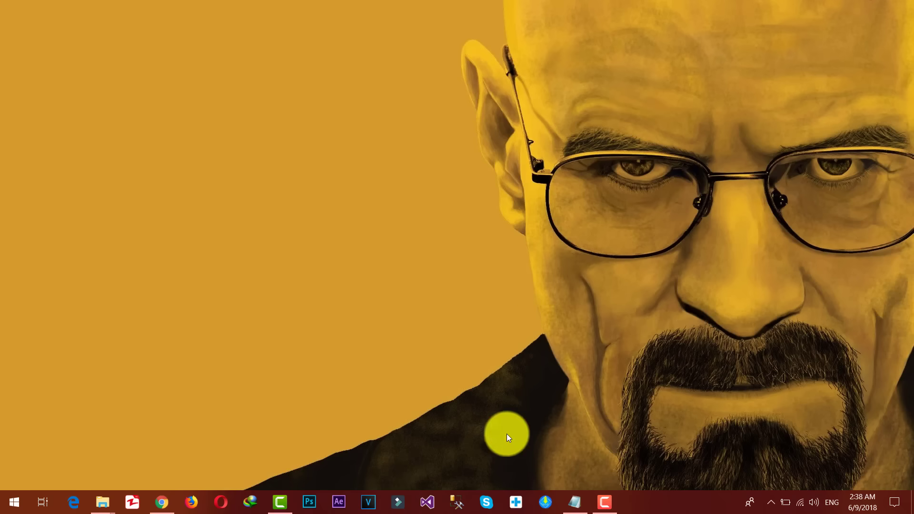
Switch to the dr.fone program from the taskbar to show its module home screen.
left_click(517, 503)
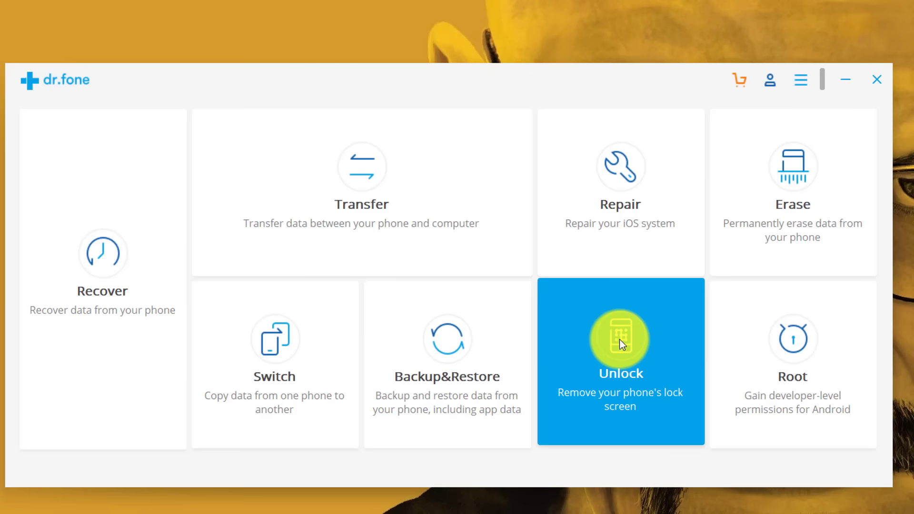
Launch the Unlock module and start the lock screen removal.
left_click(624, 308)
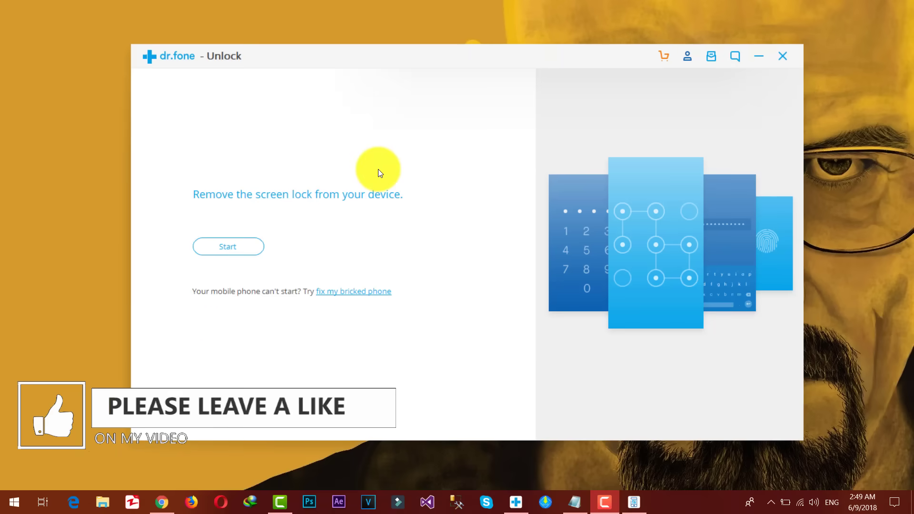
left_click(239, 247)
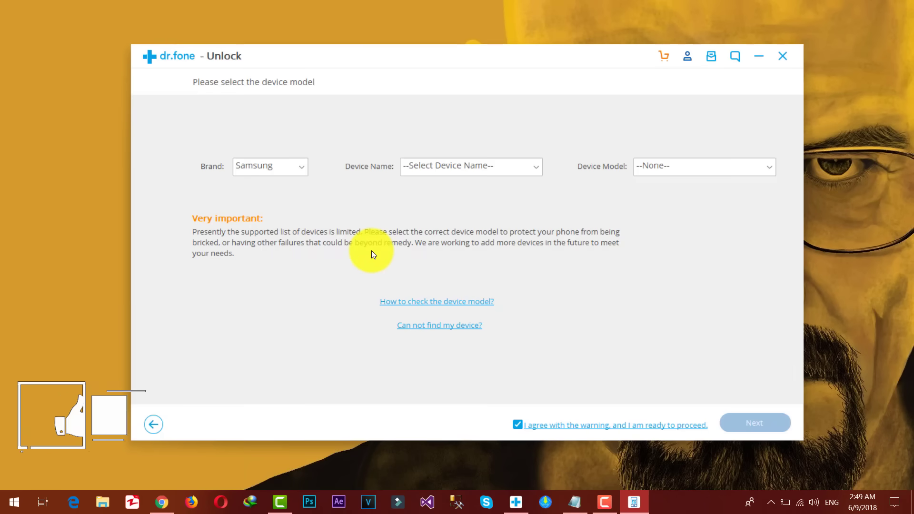
left_click_drag(469, 55, 472, 57)
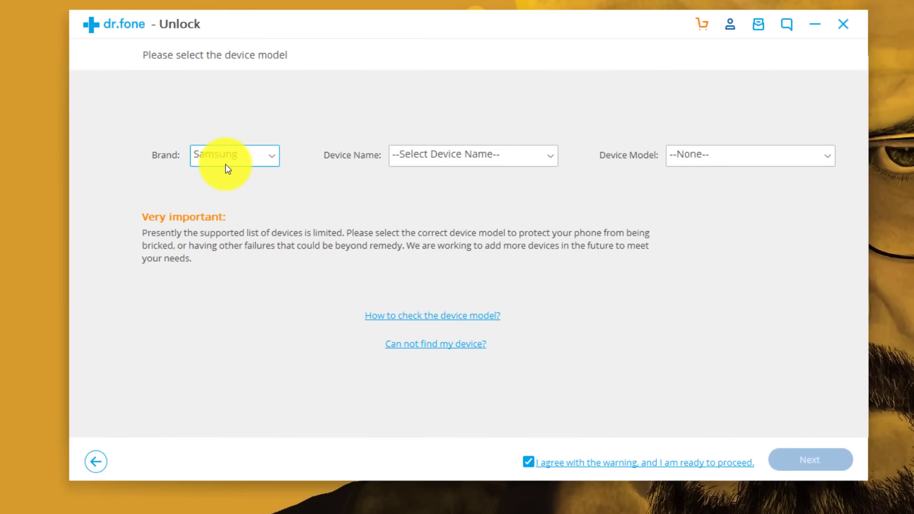
Choose Samsung, Galaxy S4 and model GT-I9500(Non-LTE), then continue.
left_click(237, 155)
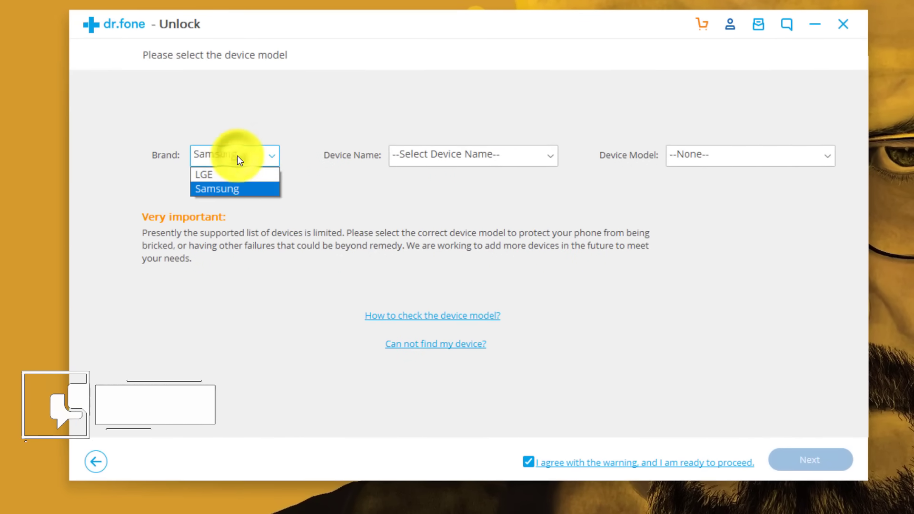
left_click(222, 189)
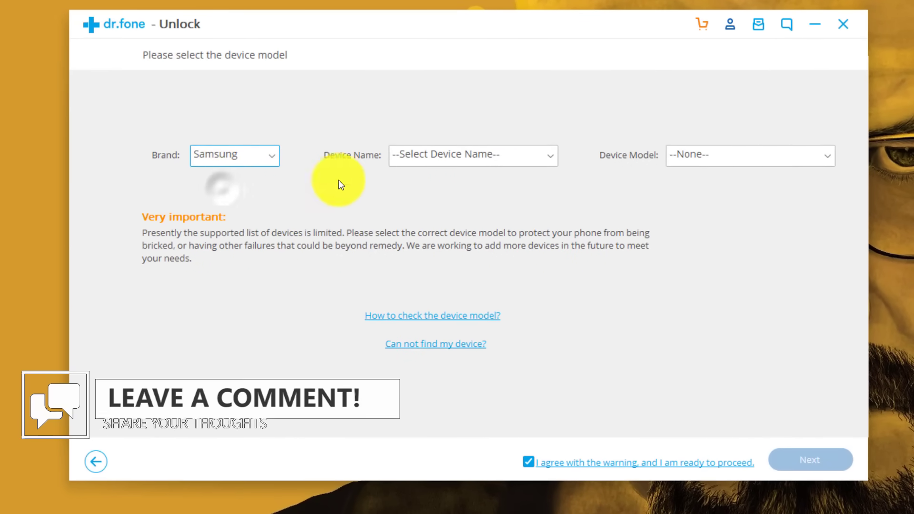
left_click(414, 157)
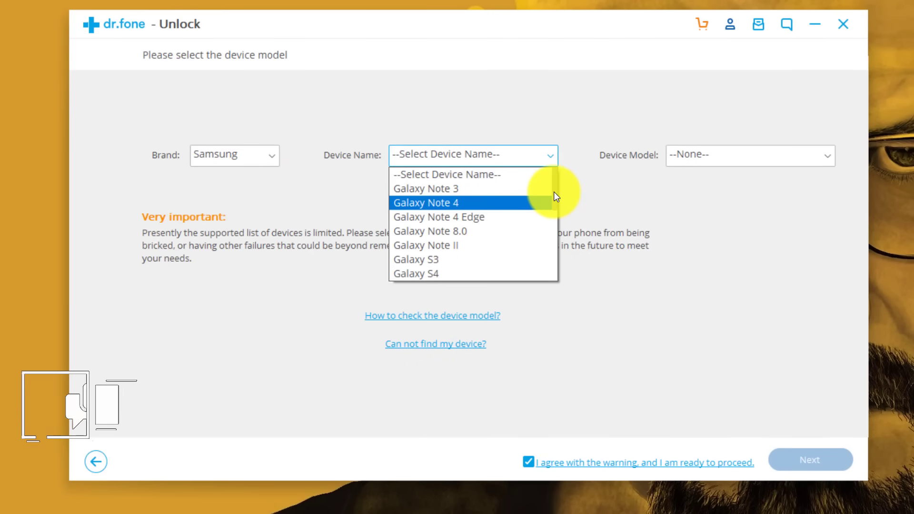
left_click_drag(553, 193, 554, 207)
left_click(446, 219)
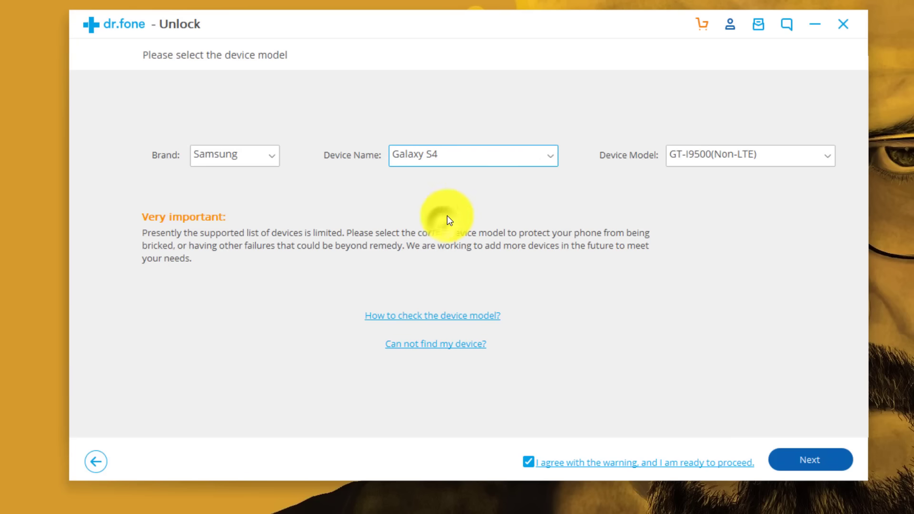
left_click(700, 155)
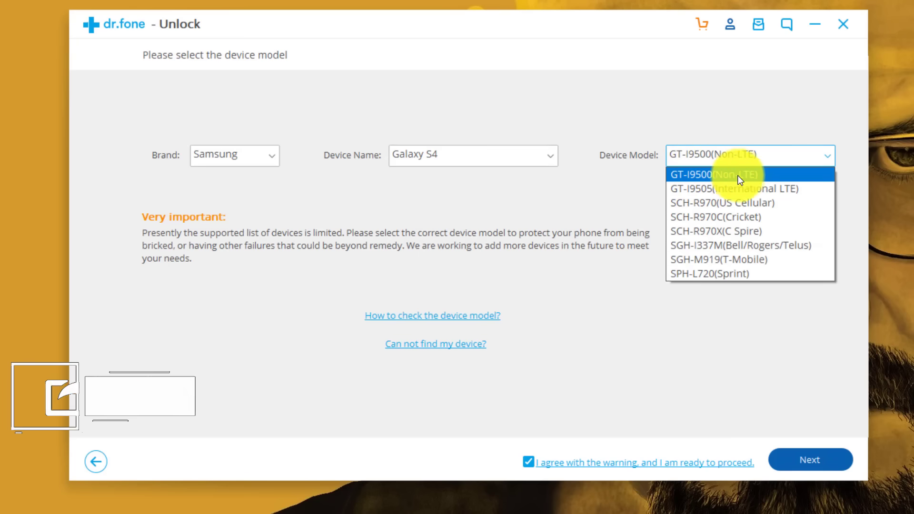
left_click(751, 175)
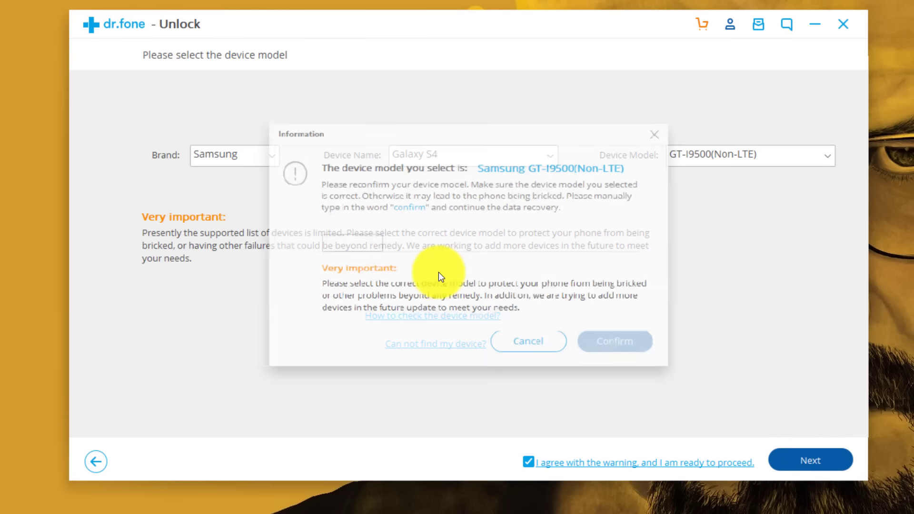
Type 'confirm' in the Information dialog and accept the GT-I9500(Non-LTE) model.
left_click(335, 245)
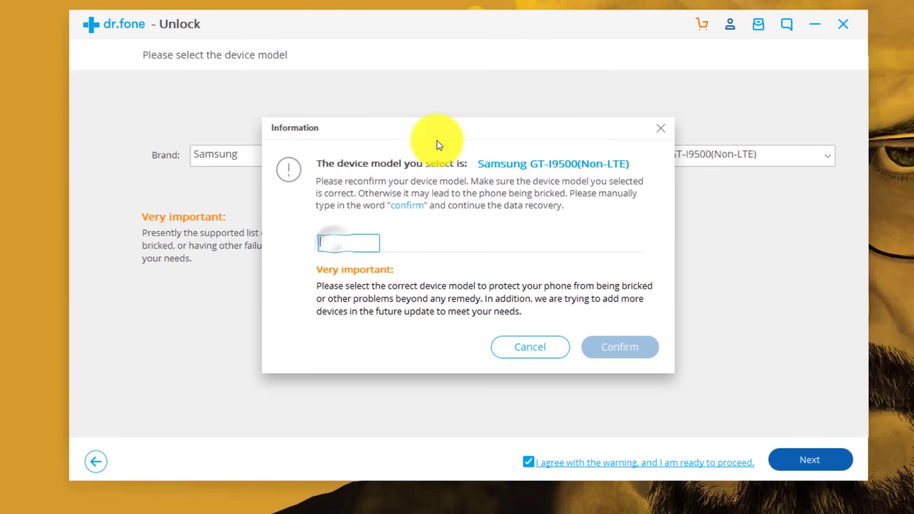
left_click_drag(444, 125, 471, 107)
left_click(360, 222)
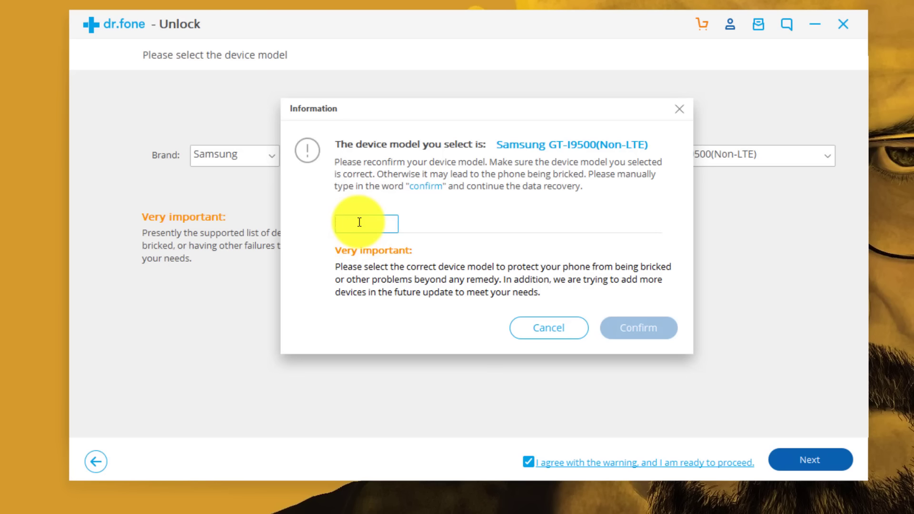
type("confirm")
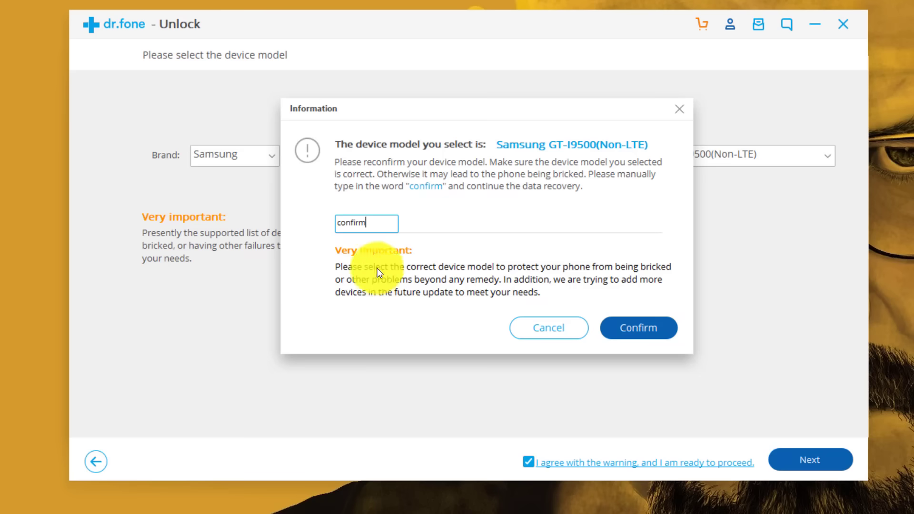
left_click(647, 328)
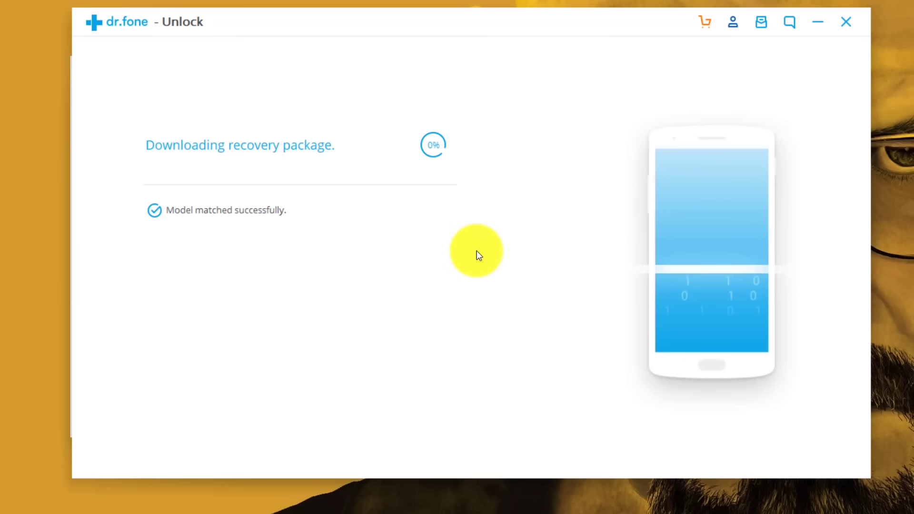
Wait for the recovery package download, then get back to the dr.fone home screen.
mouse_move(474, 30)
left_mouse_down()
mouse_move(490, 30)
mouse_move(474, 26)
left_mouse_up()
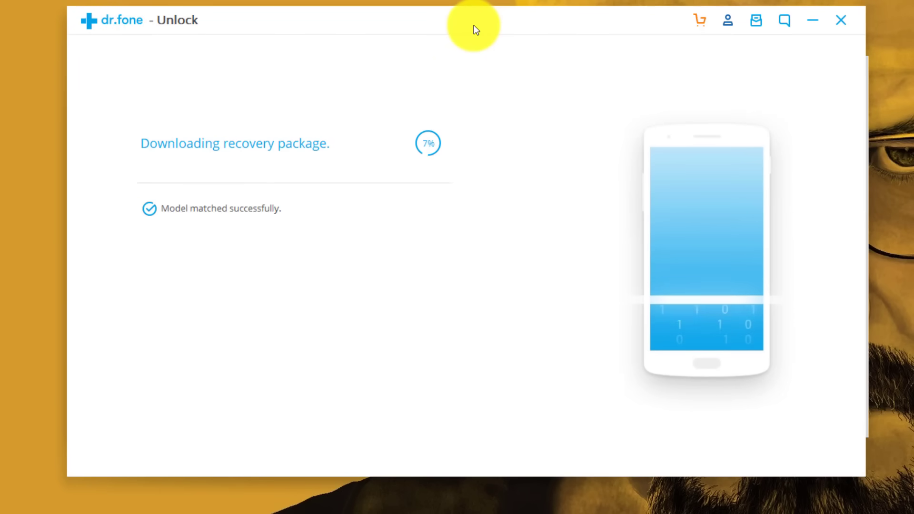
left_click_drag(481, 24, 487, 24)
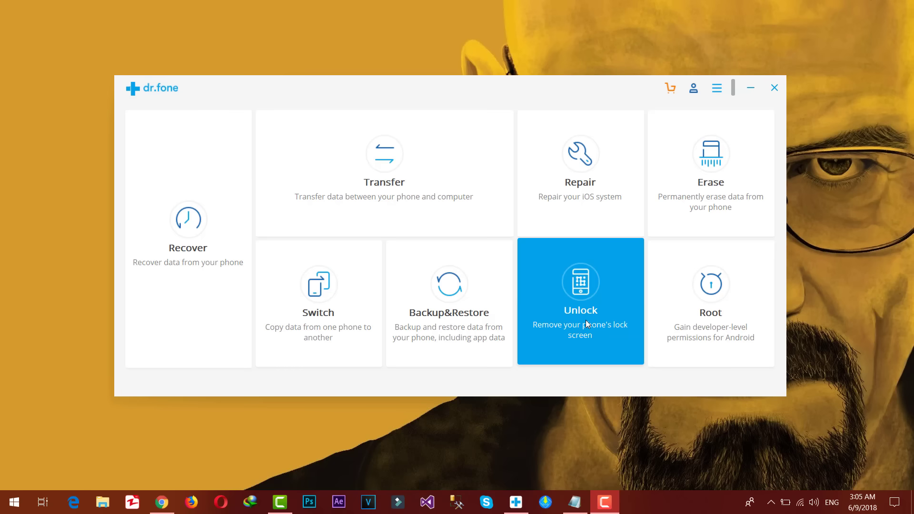
left_click(717, 91)
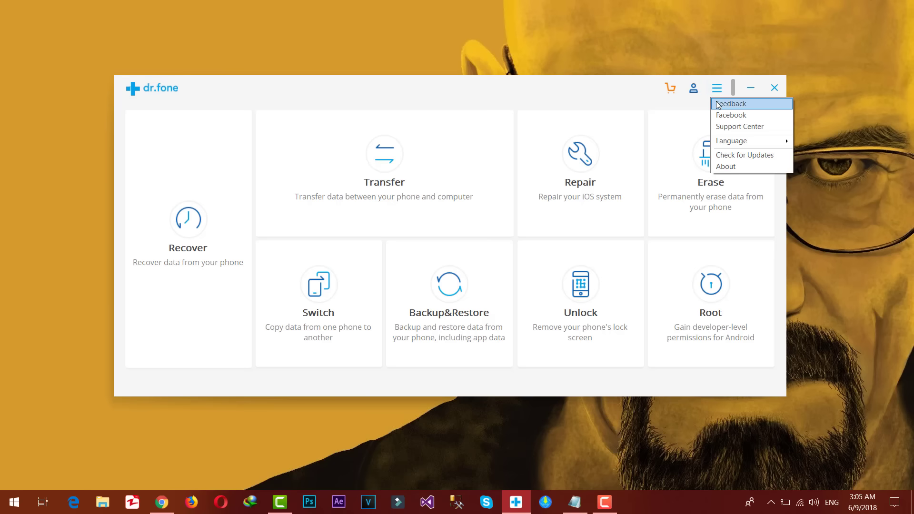
left_click(736, 127)
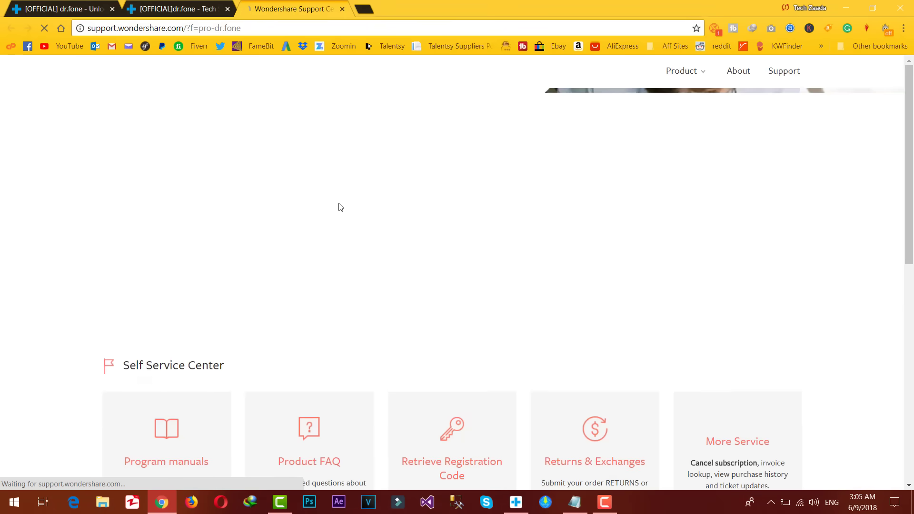
scroll(339, 206, "down", 10)
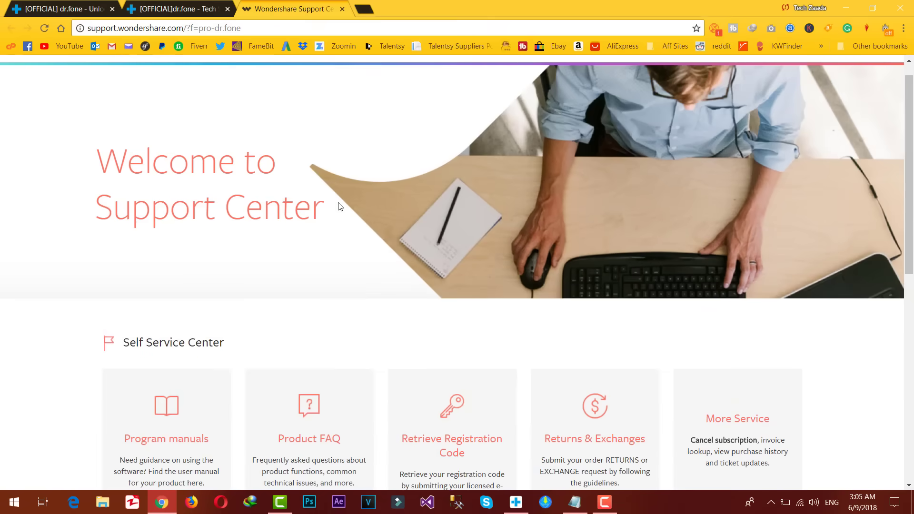
scroll(338, 202, "down", 5)
scroll(337, 208, "down", 4)
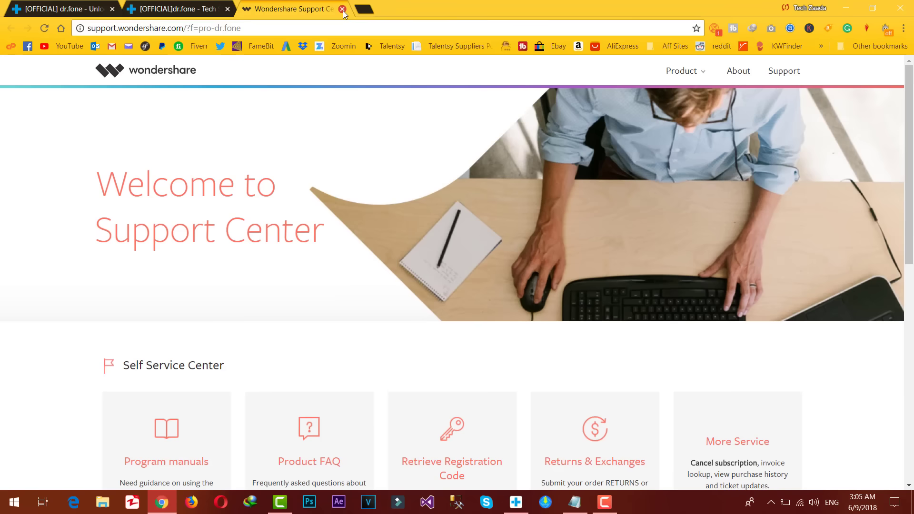
left_click(343, 9)
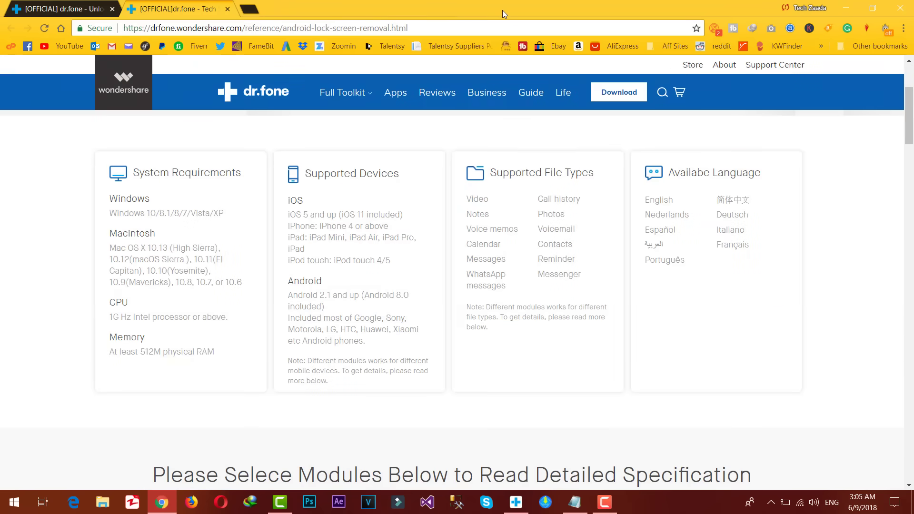